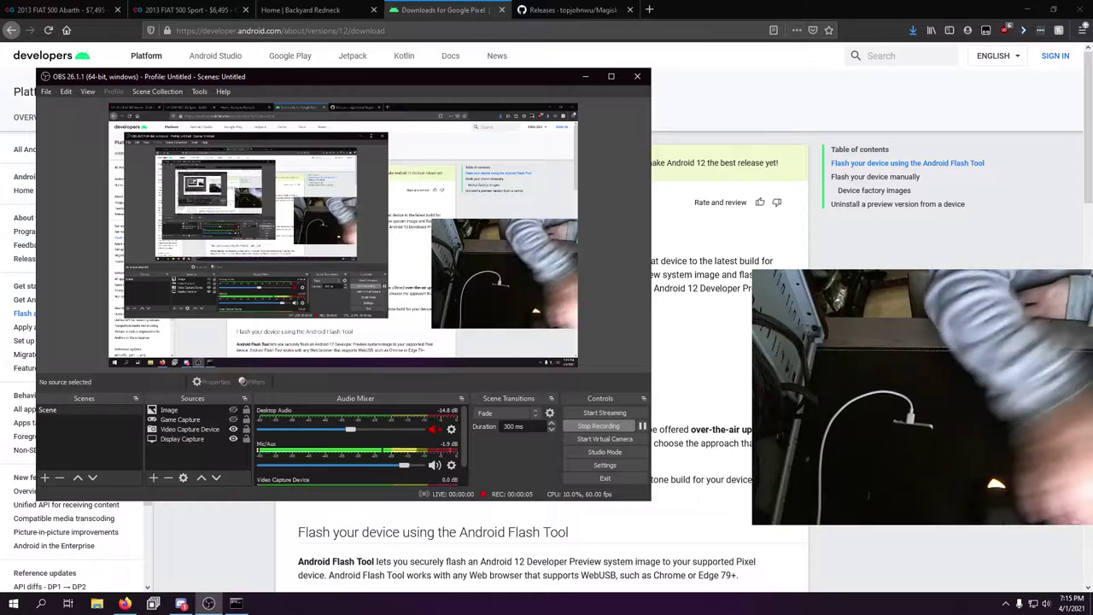
Step: Switch to Firefox and find the Pixel 4a factory image sunfish-spp2.210219.008.a1-factory-0295180a.zip on the Android 12 downloads page
key("alt+Tab")
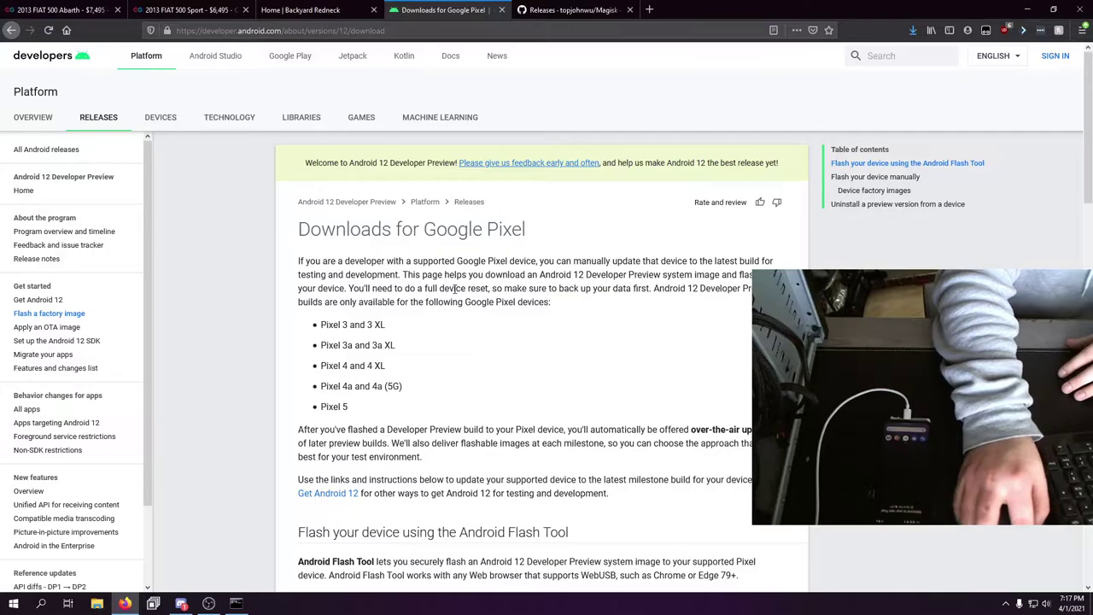
scroll(458, 361, "down", 7)
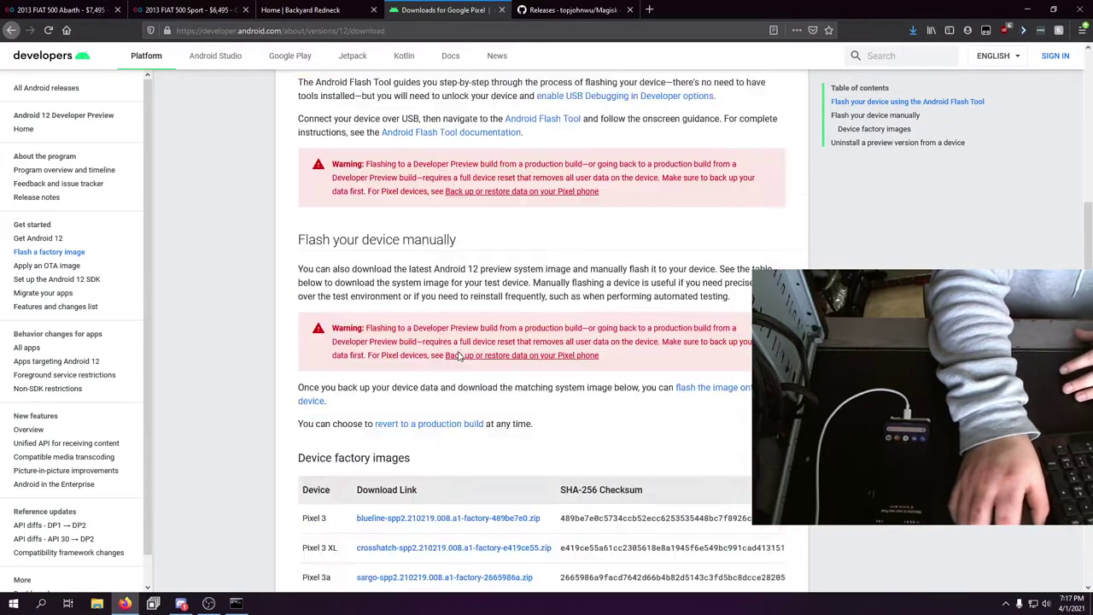
scroll(458, 359, "down", 1)
scroll(261, 346, "down", 2)
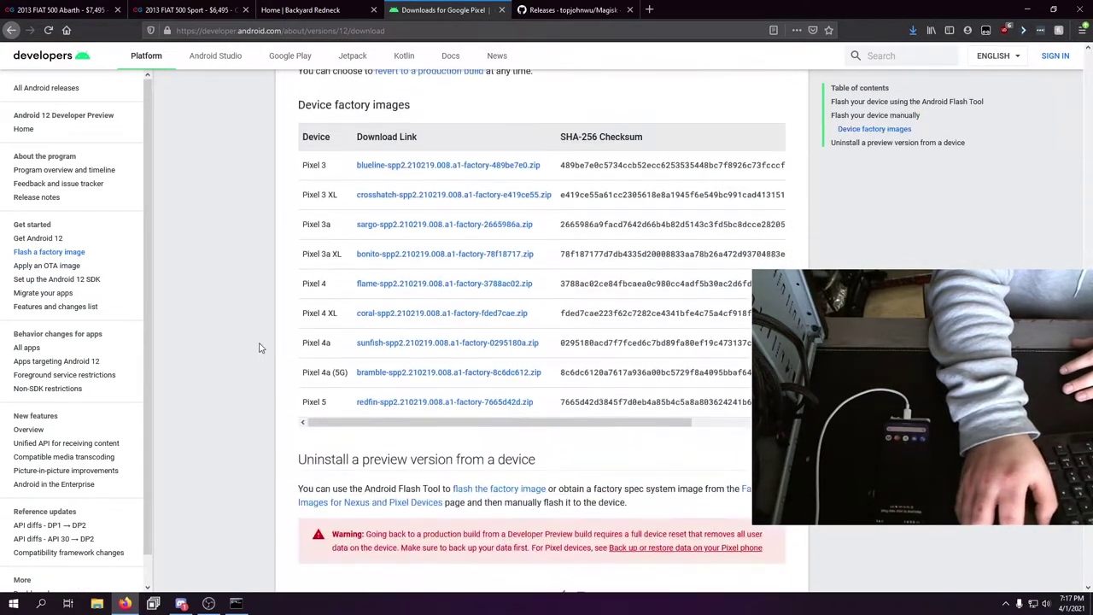
left_click(381, 344)
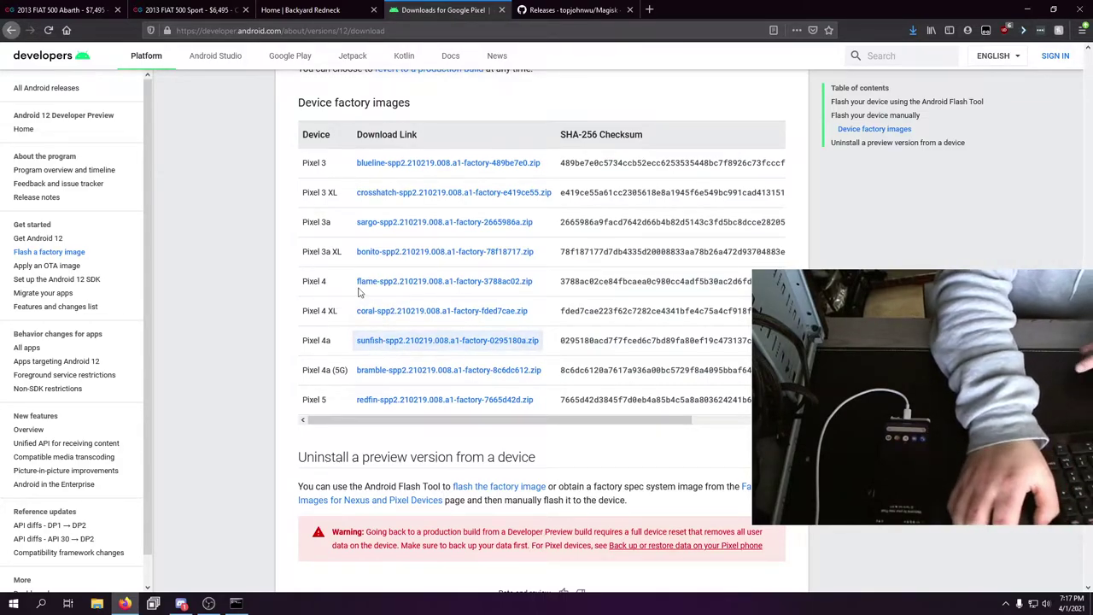
Step: Review the Magisk v22.0 release assets on GitHub, locate Magisk-v22.0.apk, and return to the Google Pixel downloads page
left_click(603, 8)
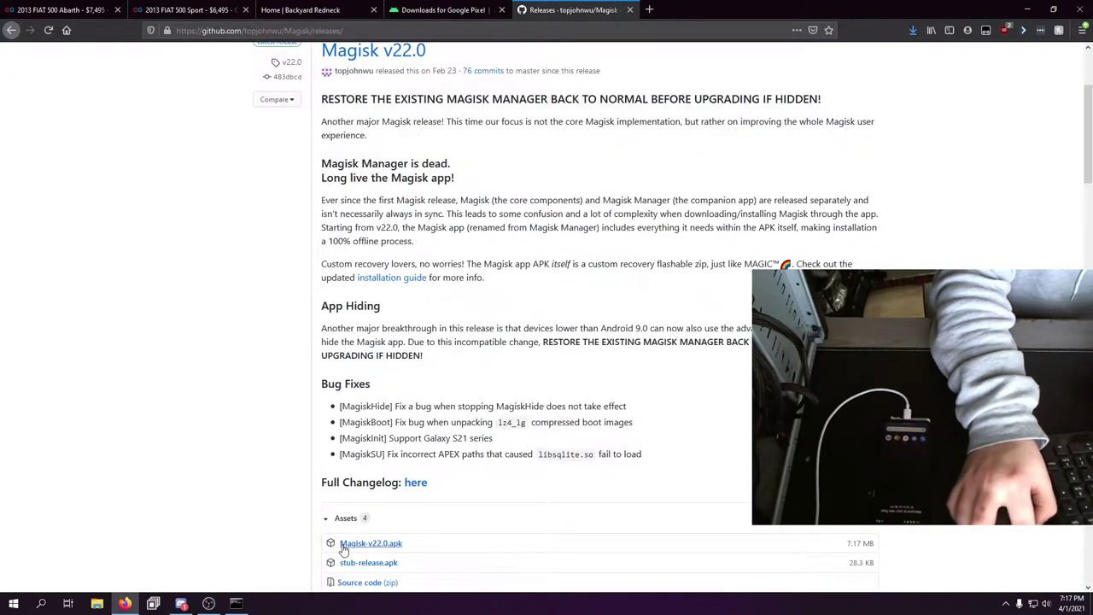
scroll(225, 323, "down", 3)
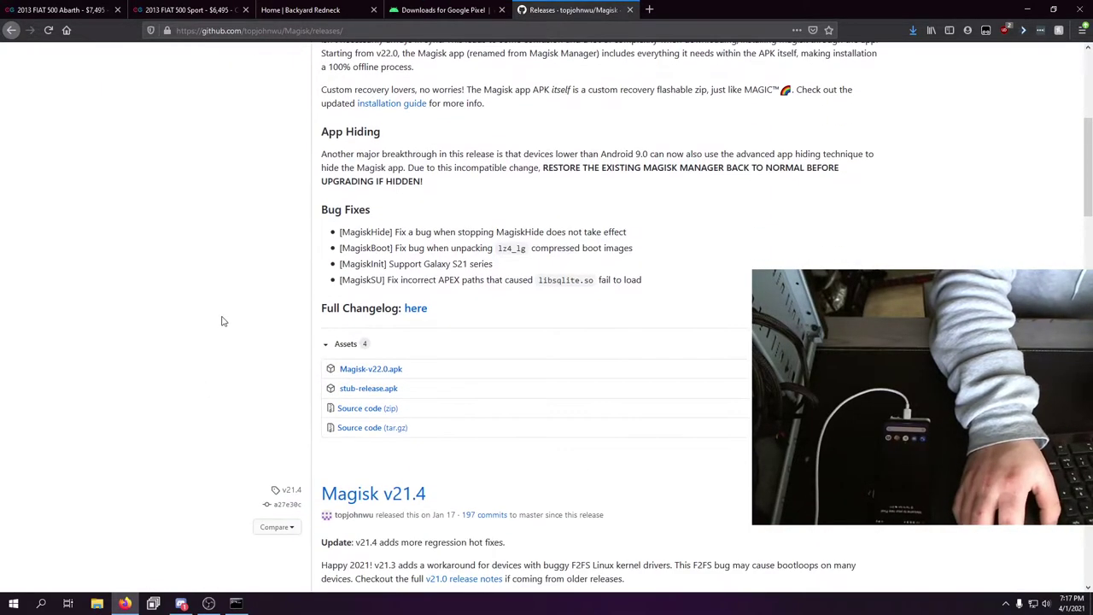
scroll(221, 321, "up", 6)
scroll(164, 452, "down", 5)
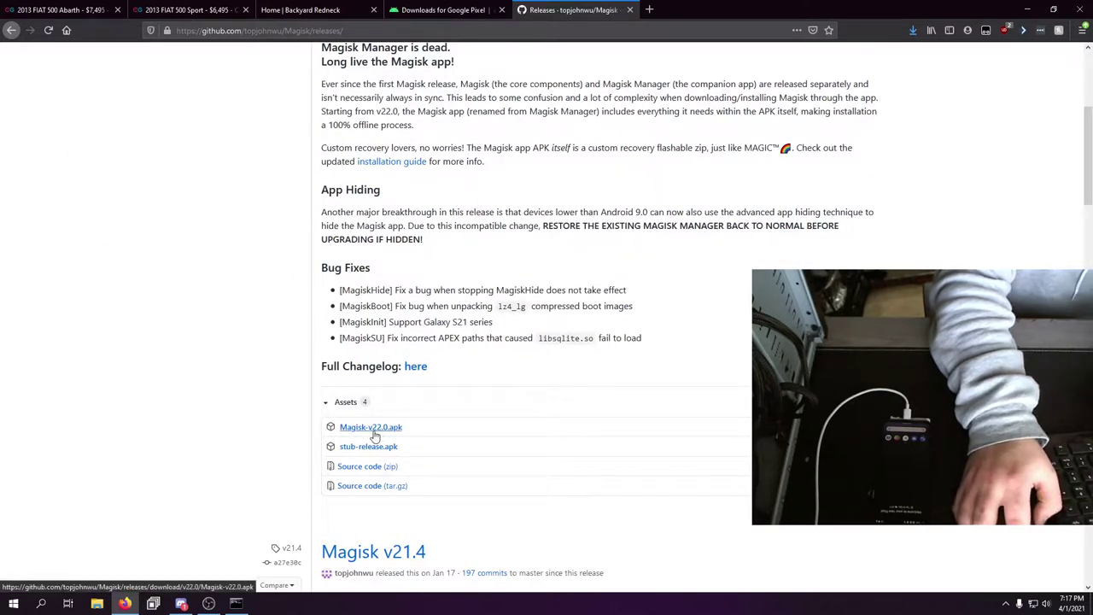
left_click(430, 9)
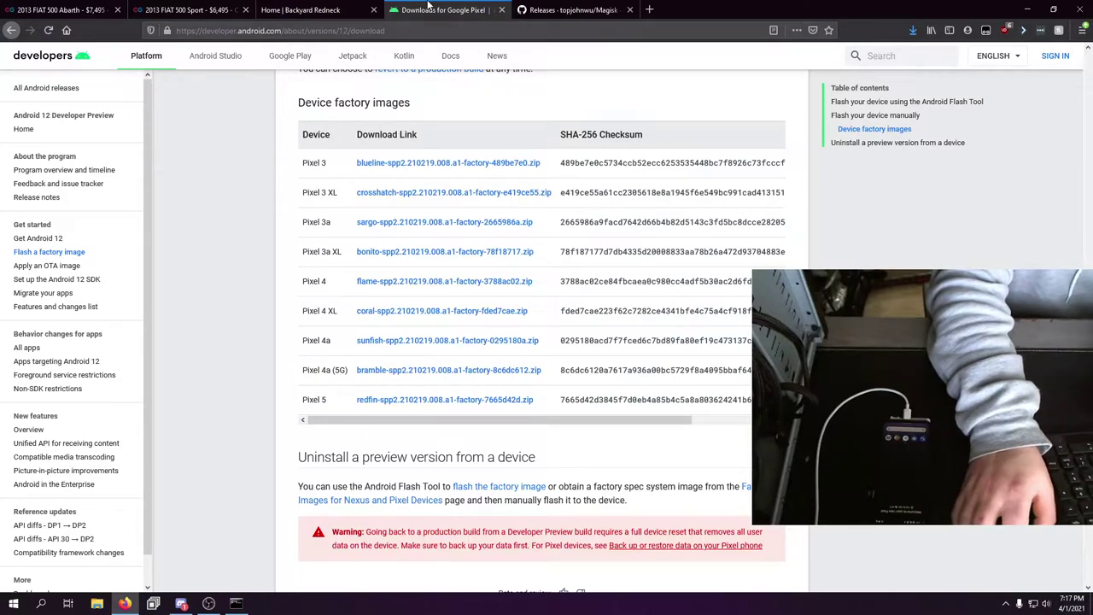
Step: Search the web for "adb install" in a new tab and open the XDA guide on installing ADB
key("ctrl+t")
key("ctrl+shift+Tab")
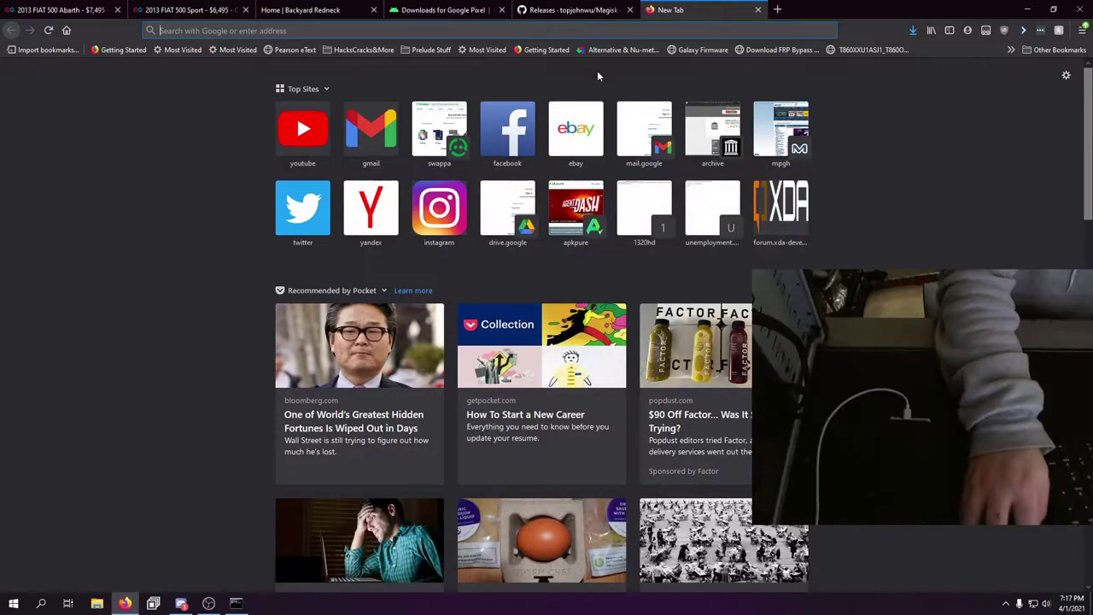
left_click(683, 9)
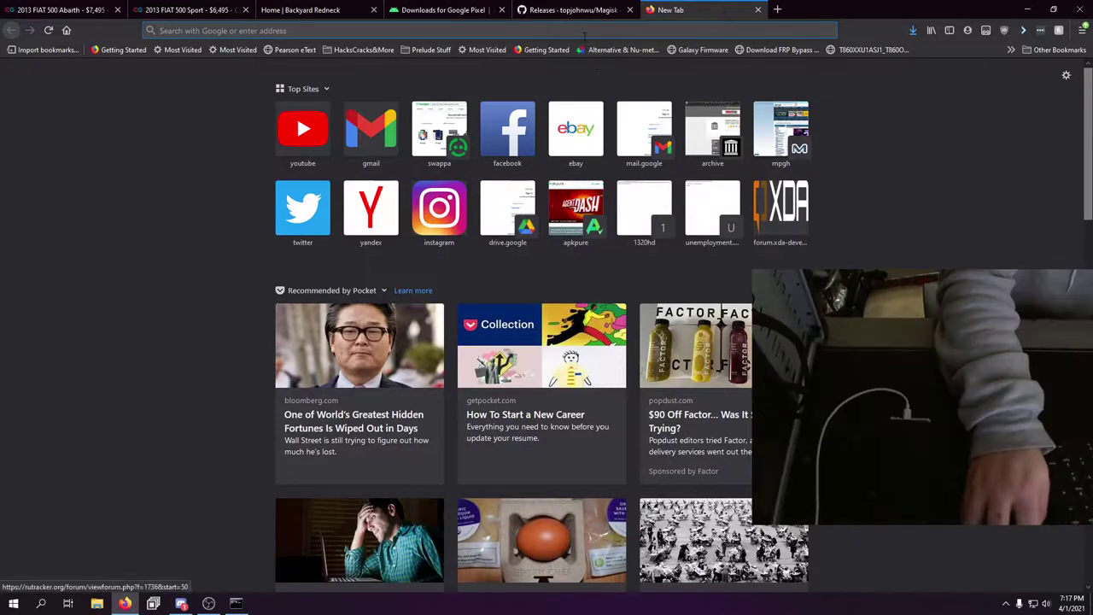
left_click(585, 32)
type("adb install")
key("Return")
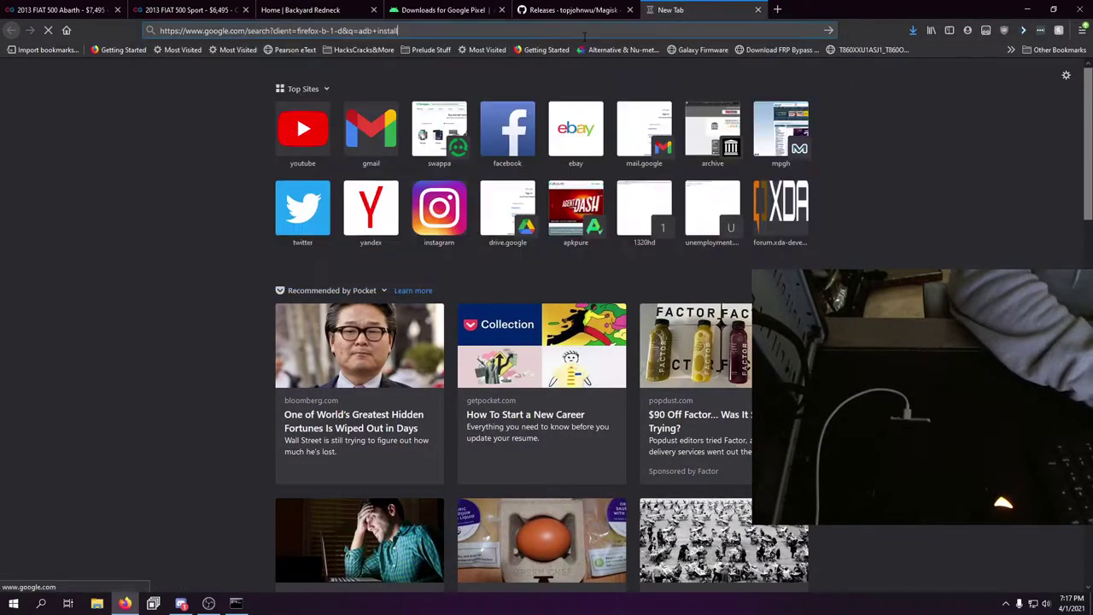
left_click(192, 171)
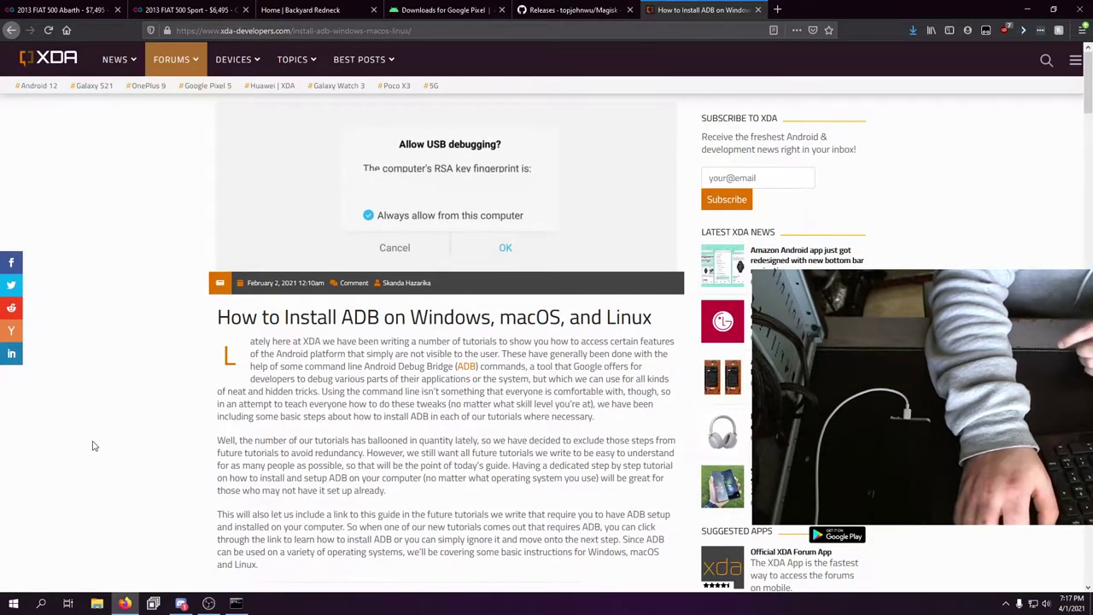
Step: Look through the XDA guide's phone, Windows and macOS setup instructions for ADB and close its tab
scroll(94, 446, "down", 6)
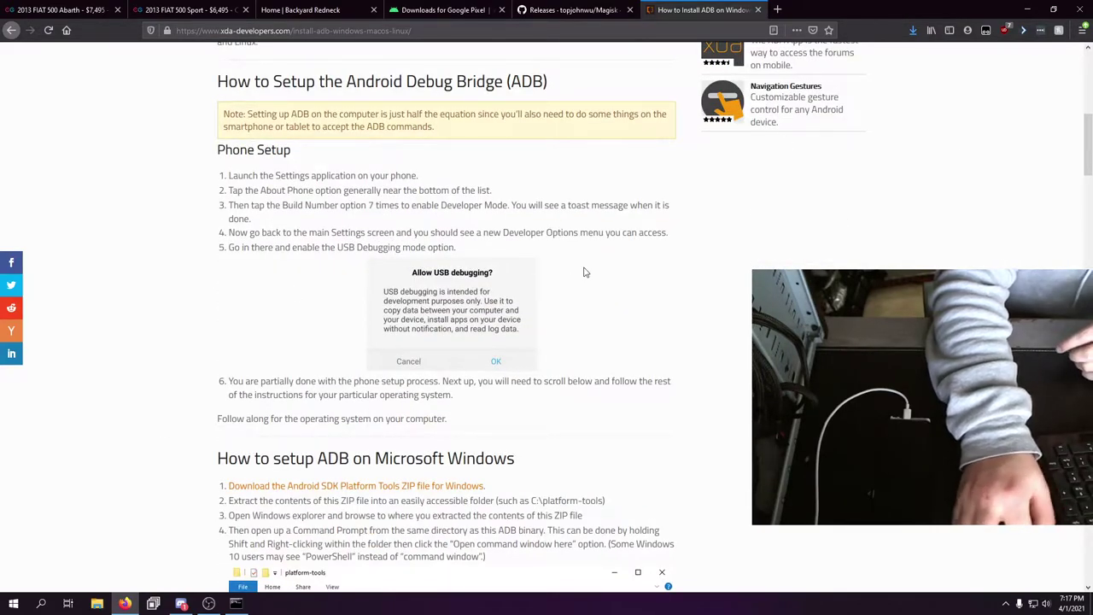
scroll(586, 271, "down", 7)
scroll(265, 293, "down", 4)
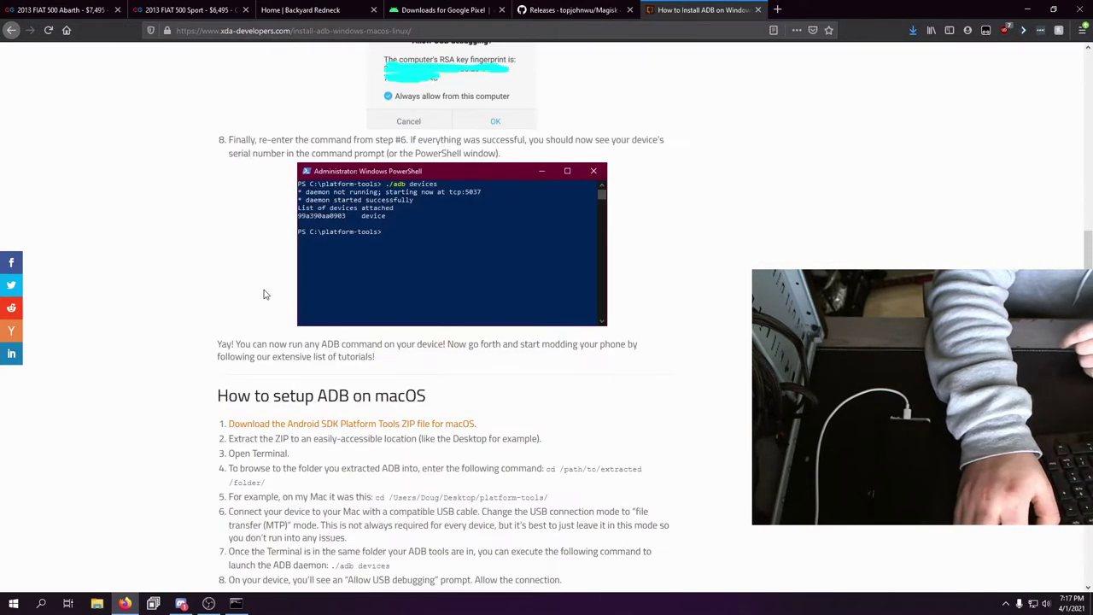
scroll(265, 291, "down", 3)
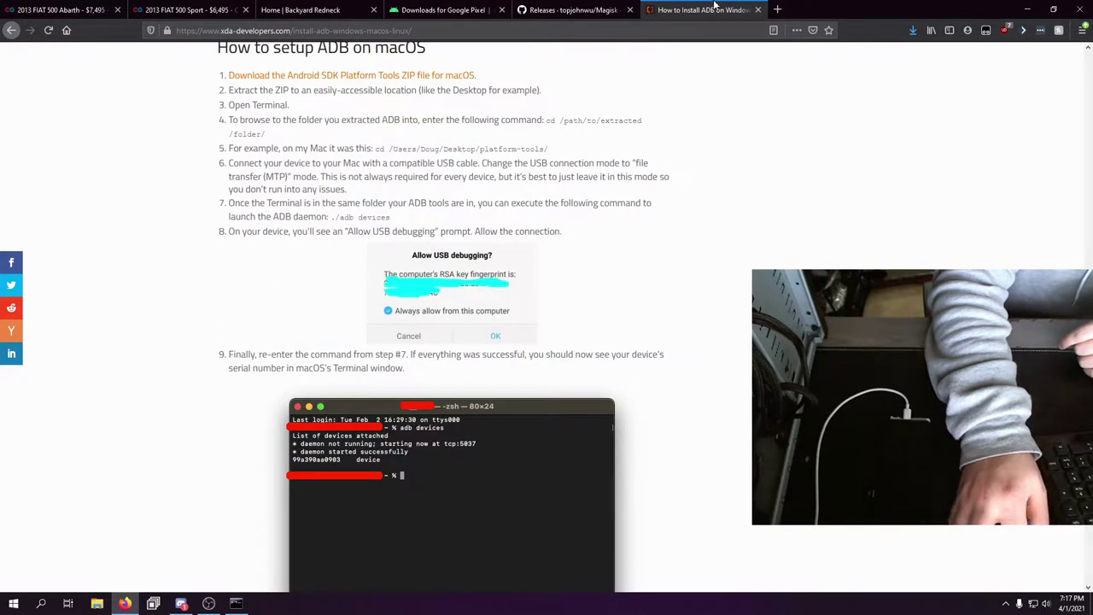
left_click(757, 8)
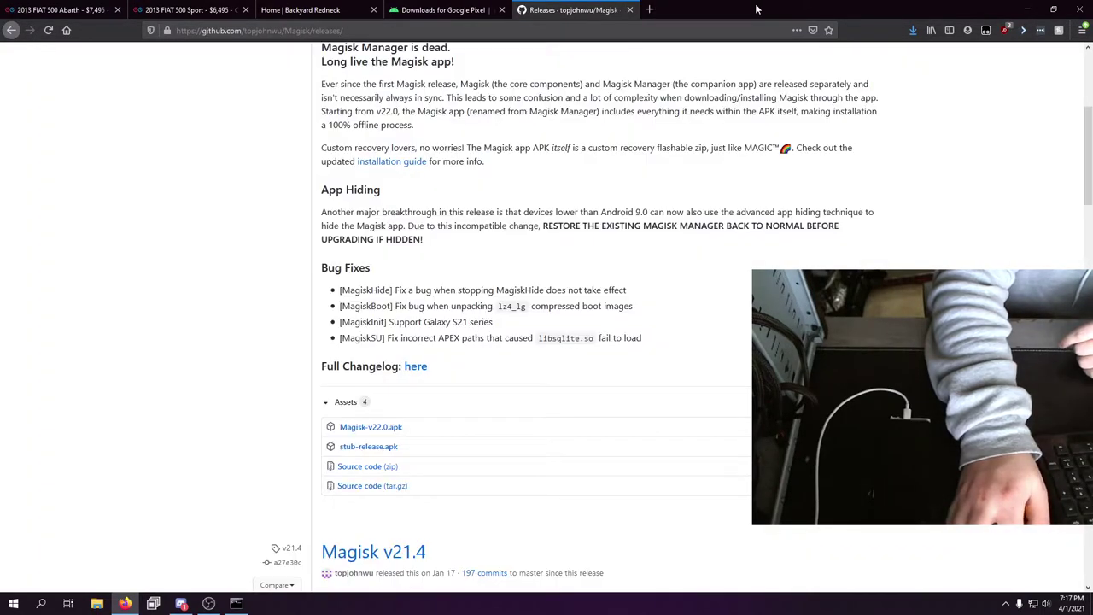
Step: Switch to the Command Prompt and run adb devices to check the phone's connection
left_click(1025, 7)
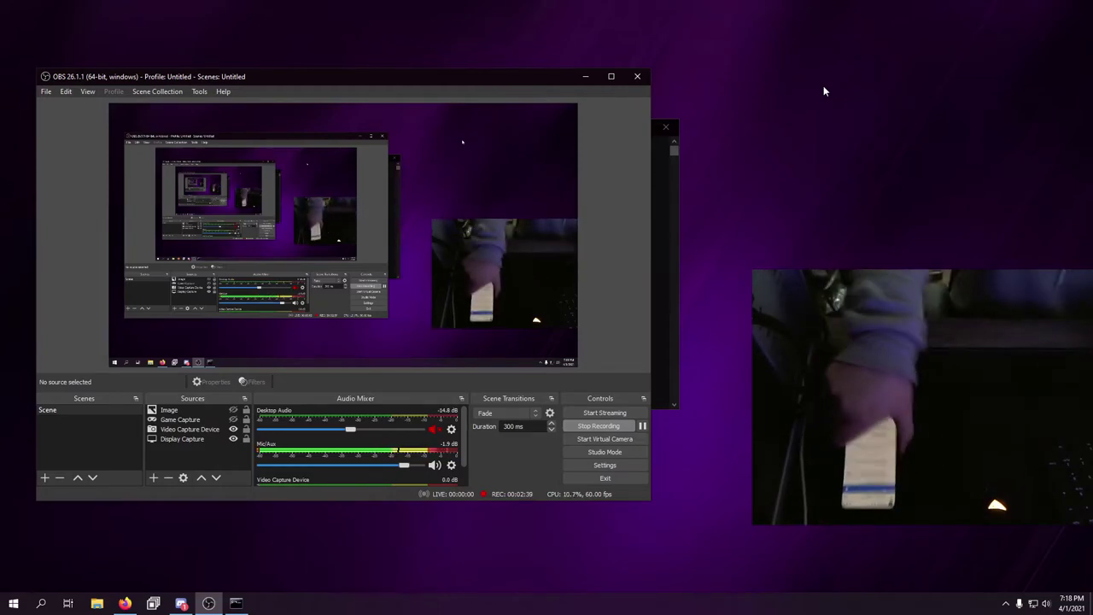
left_click(661, 299)
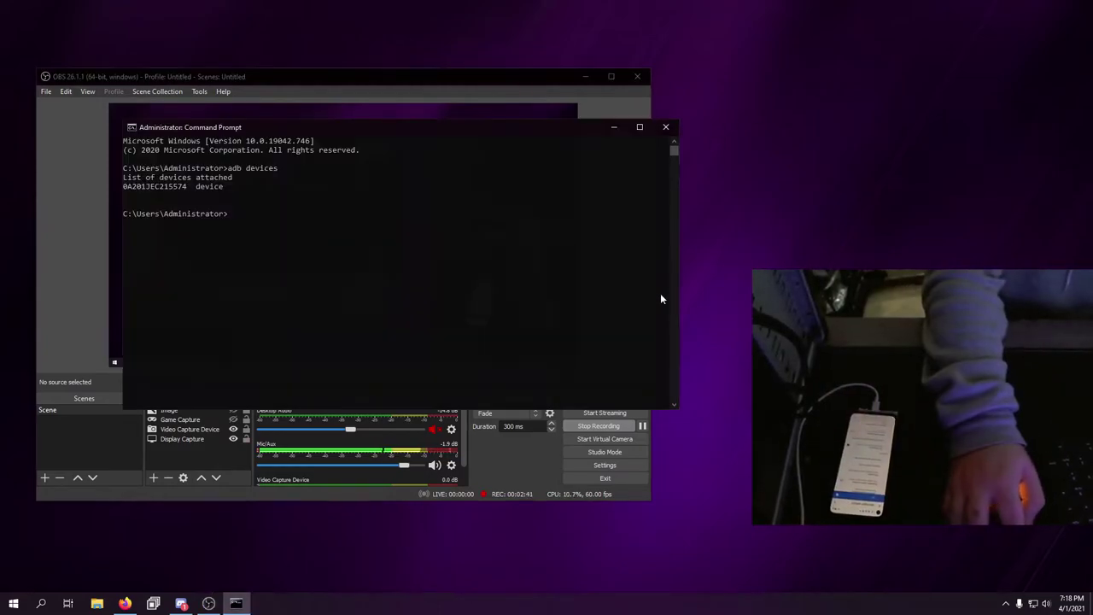
key("Up")
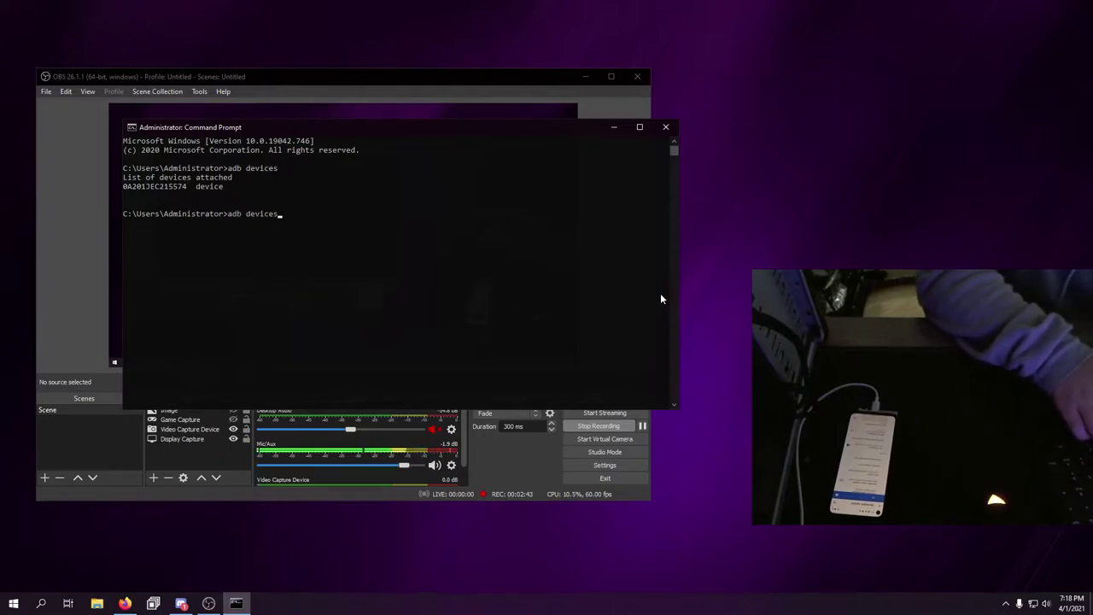
key("Return")
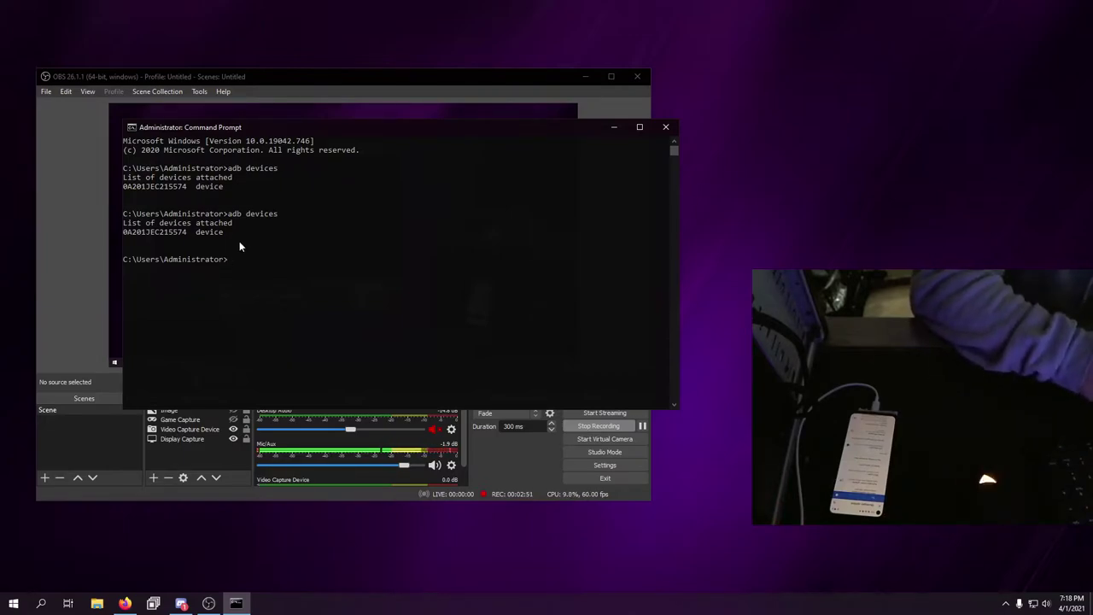
Step: Open Device Manager and expand the Android Device category
key("super")
type("device")
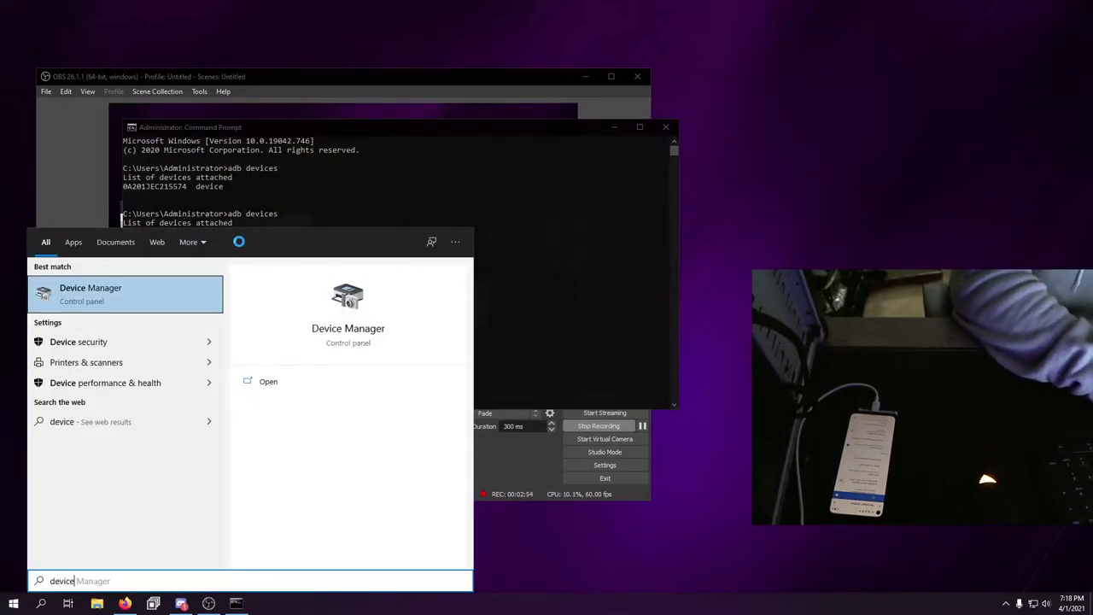
key("Return")
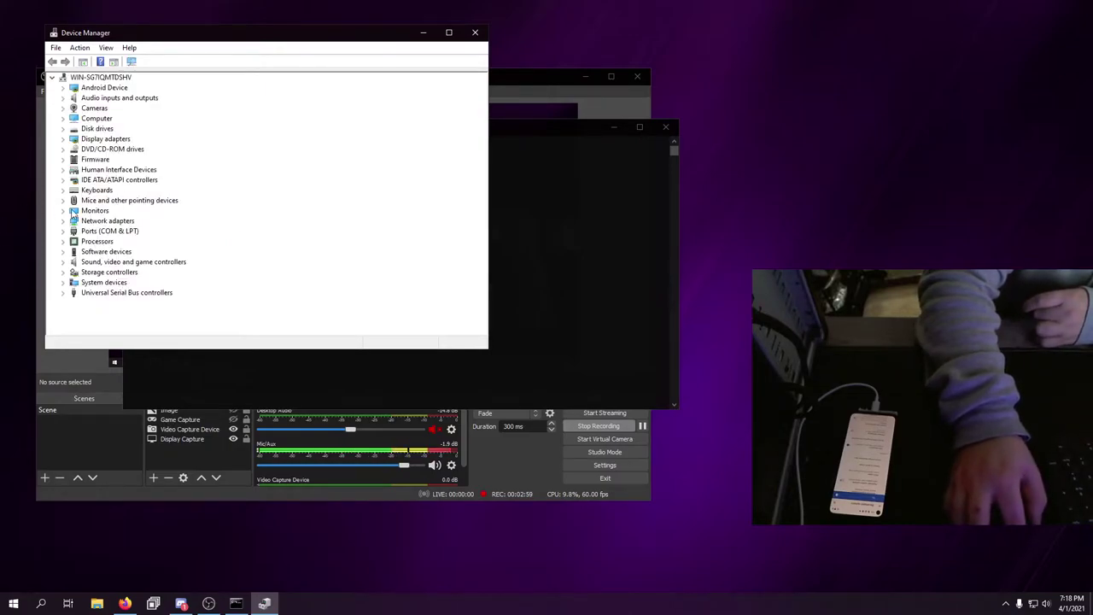
double_click(70, 87)
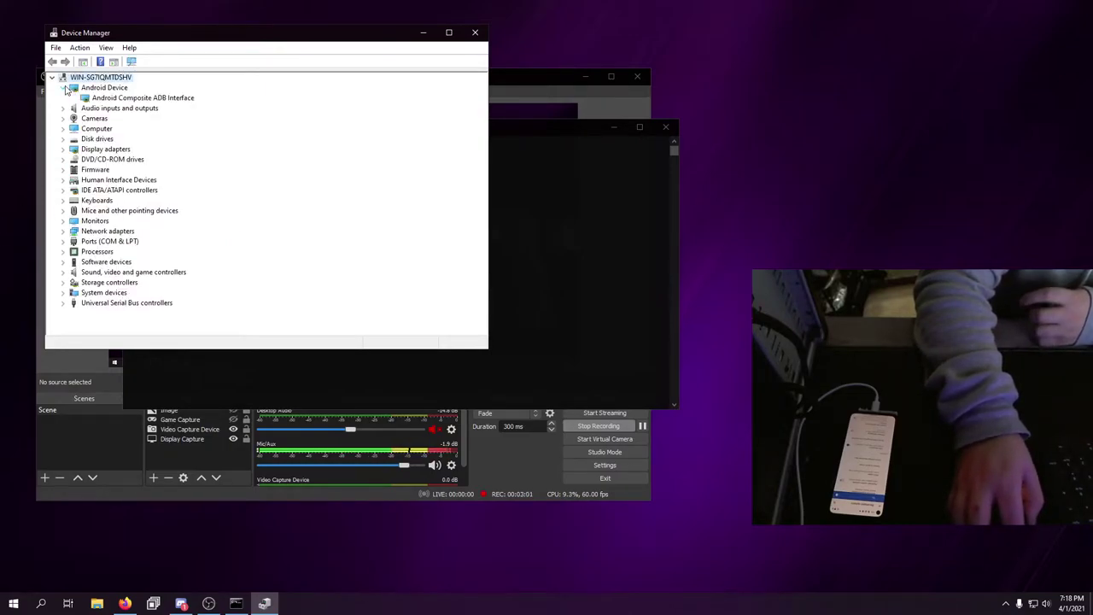
Step: Check the driver models available on the computer for the Android Composite ADB Interface, cancel the driver update and close Device Manager
right_click(130, 99)
left_click(145, 109)
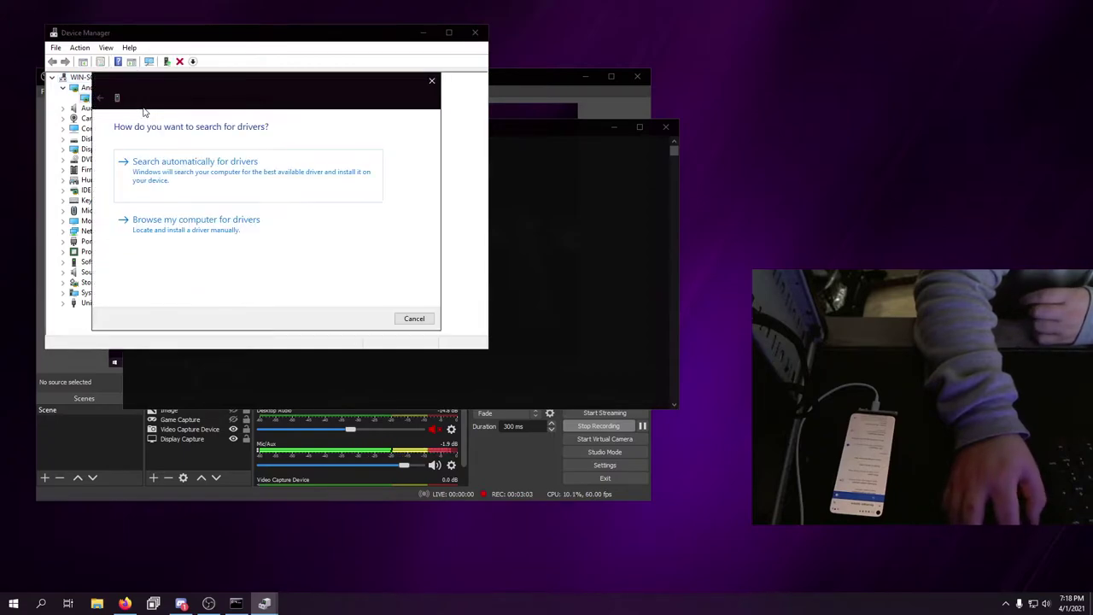
left_click(244, 244)
left_click(236, 247)
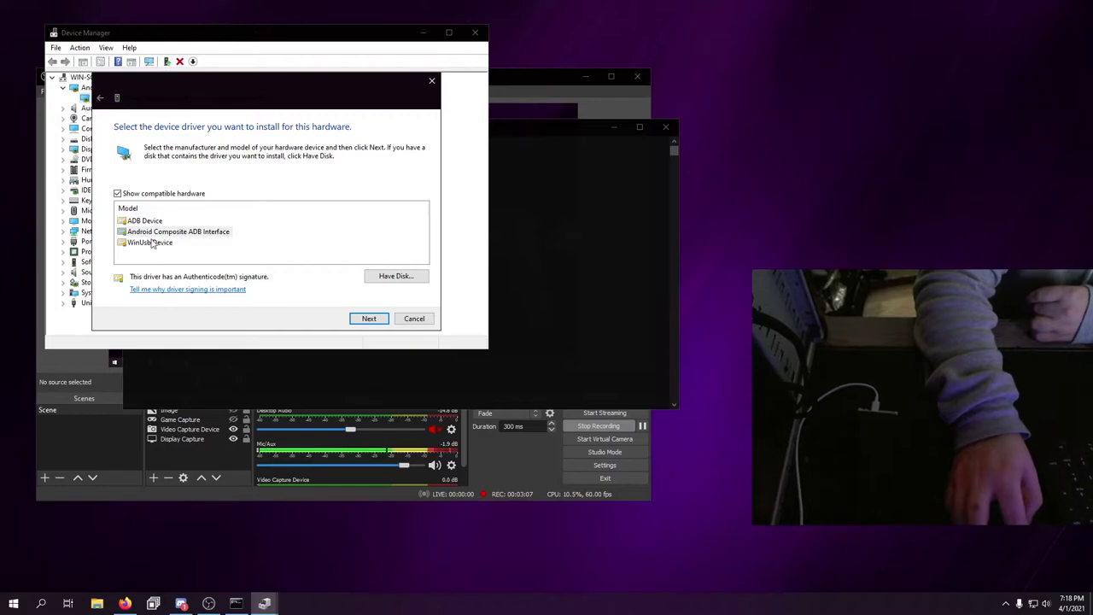
left_click(414, 318)
left_click(476, 33)
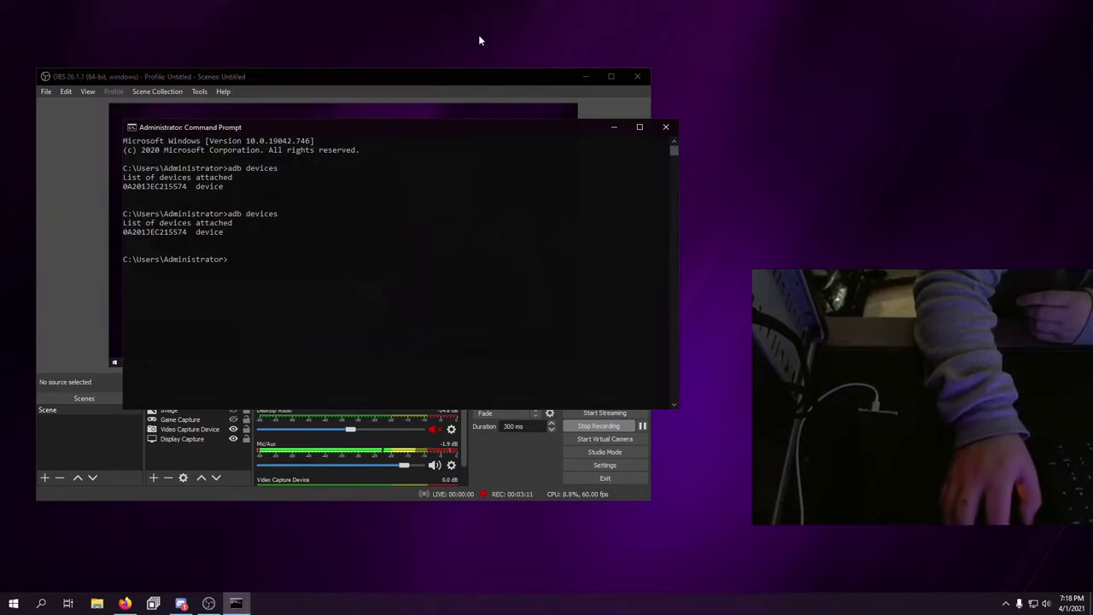
Step: Move the Command Prompt window aside and reboot the phone into the bootloader with adb reboot bootloader
left_click_drag(446, 130, 688, 140)
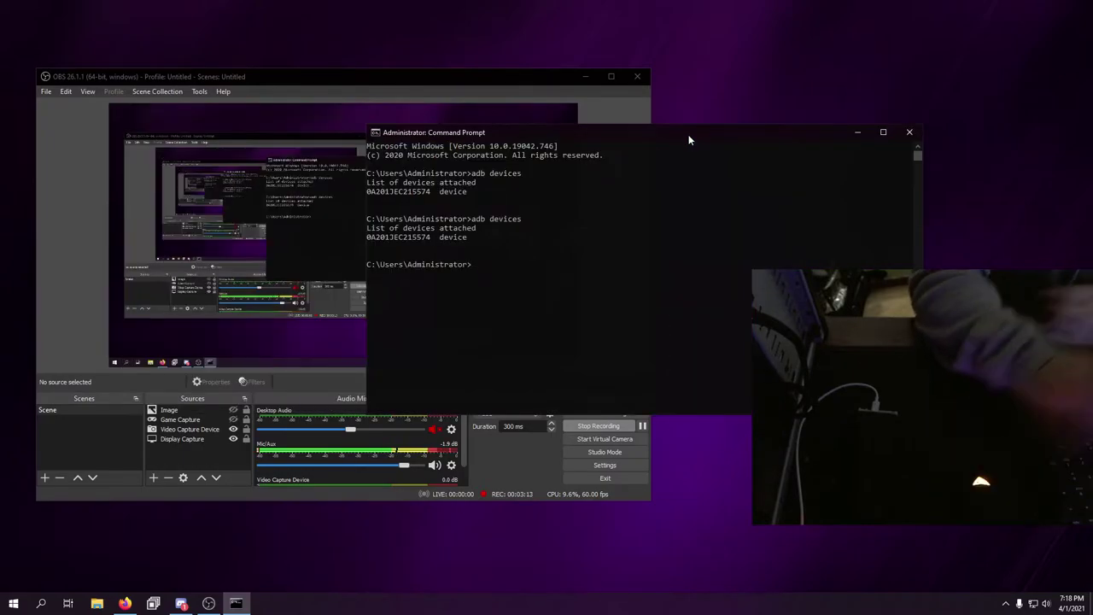
type("adb")
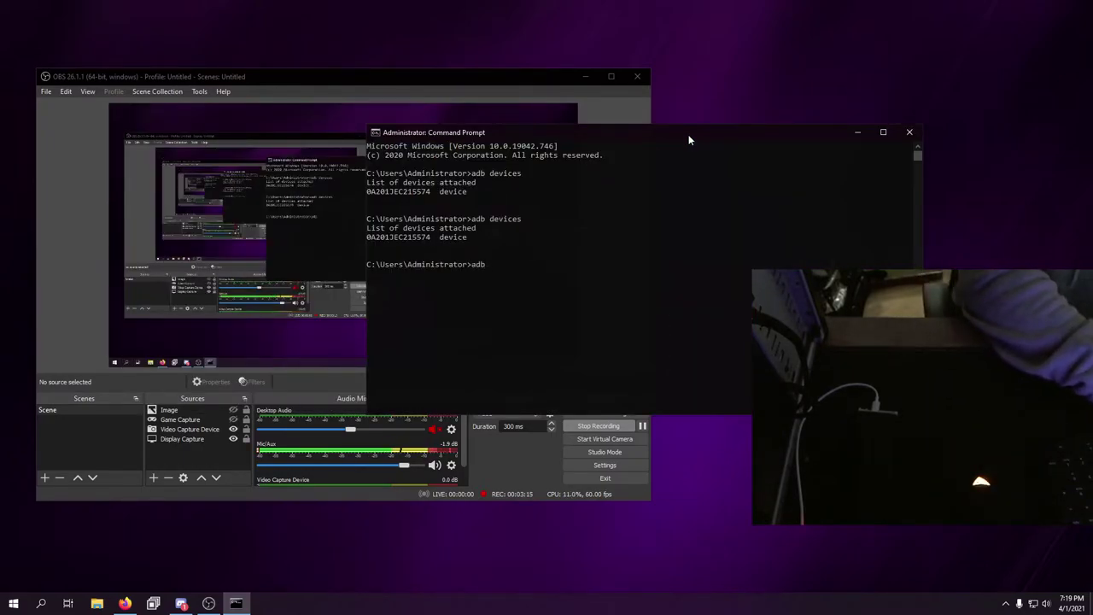
type(" reboot bootloader")
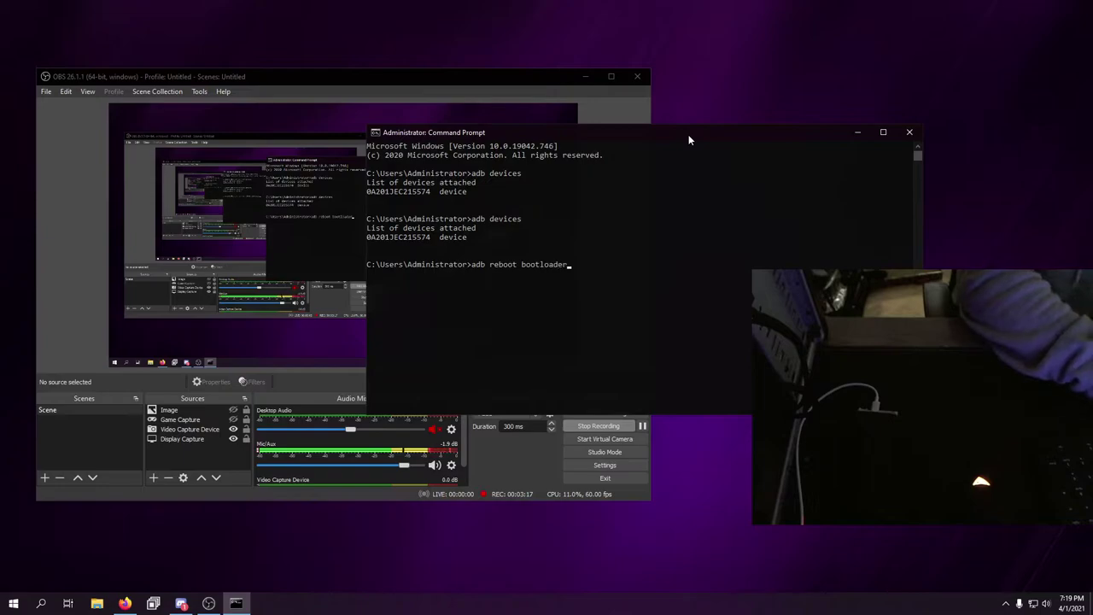
key("Return")
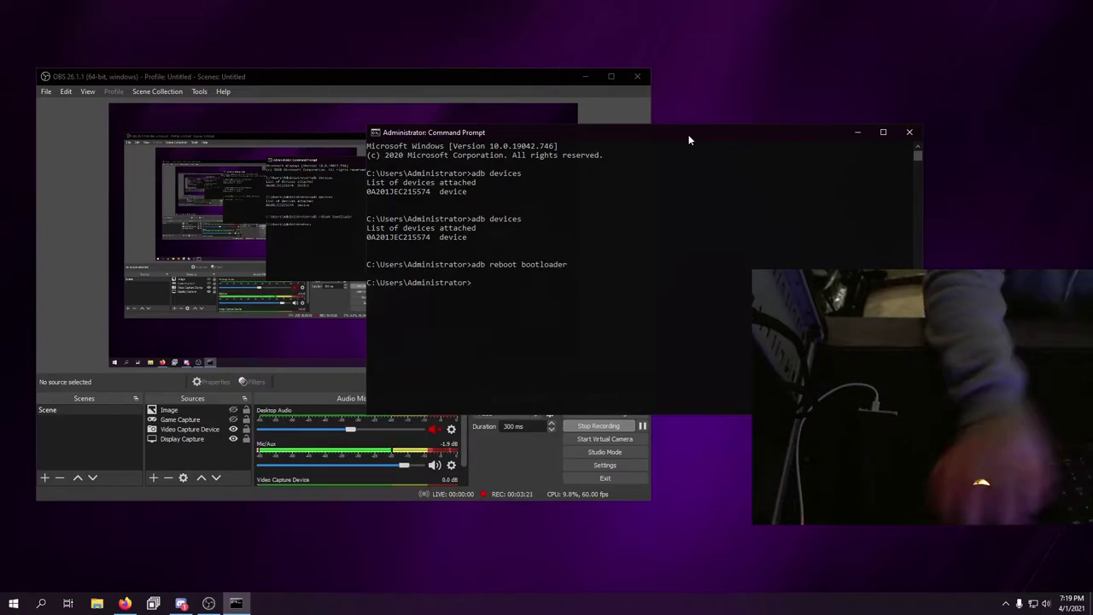
Step: Minimize OBS and try to unlock the phone's critical partitions with fastboot flashing unlock_critical
left_click(583, 73)
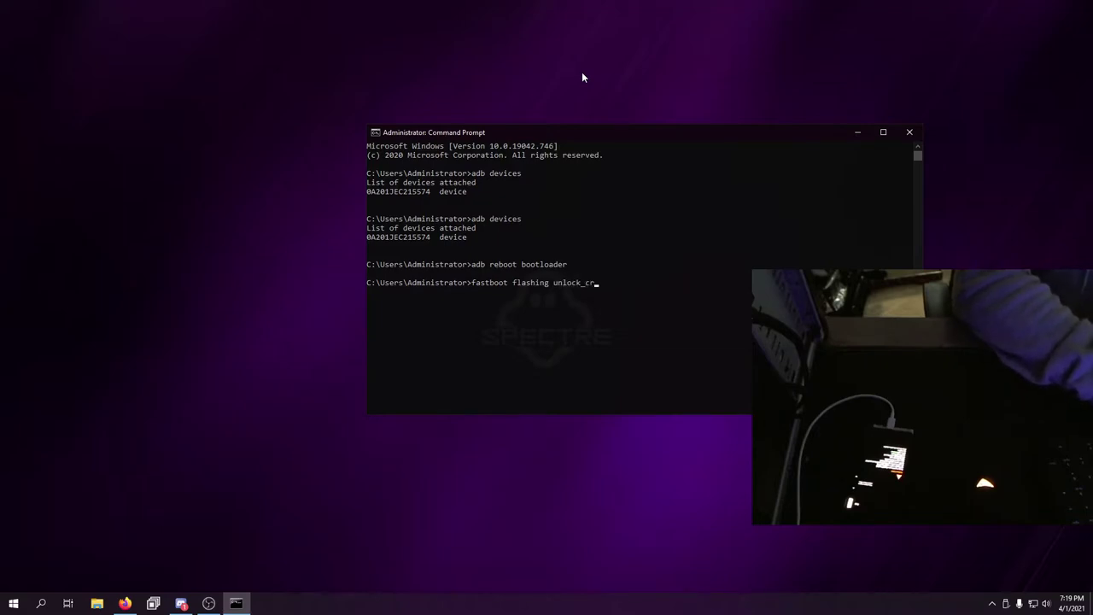
type("al")
key("Return")
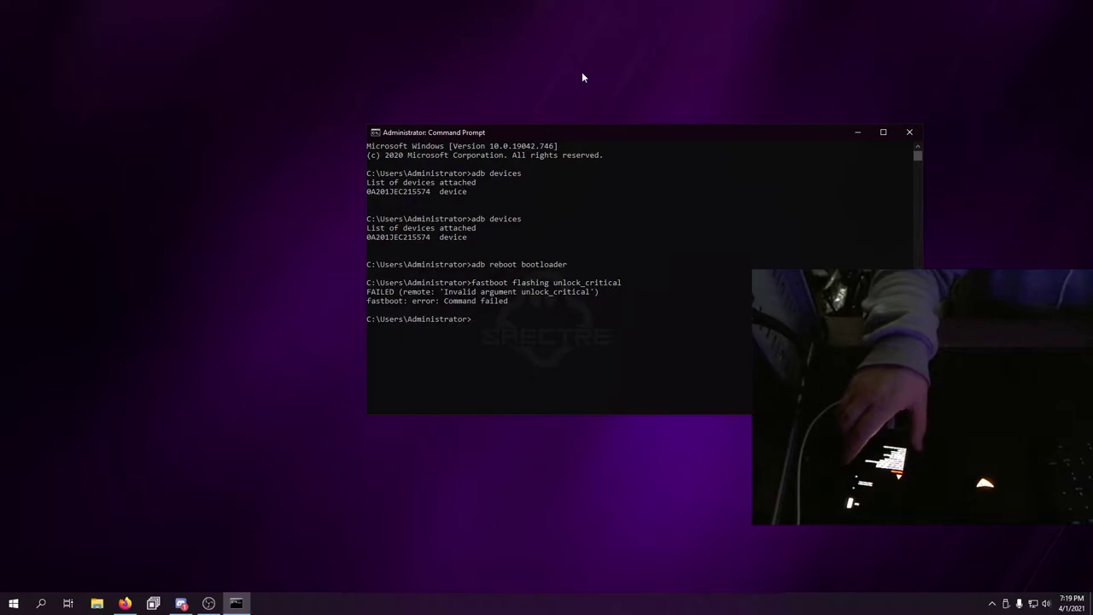
Step: Unlock the phone's bootloader by running fastboot flashing unlock
key("Up")
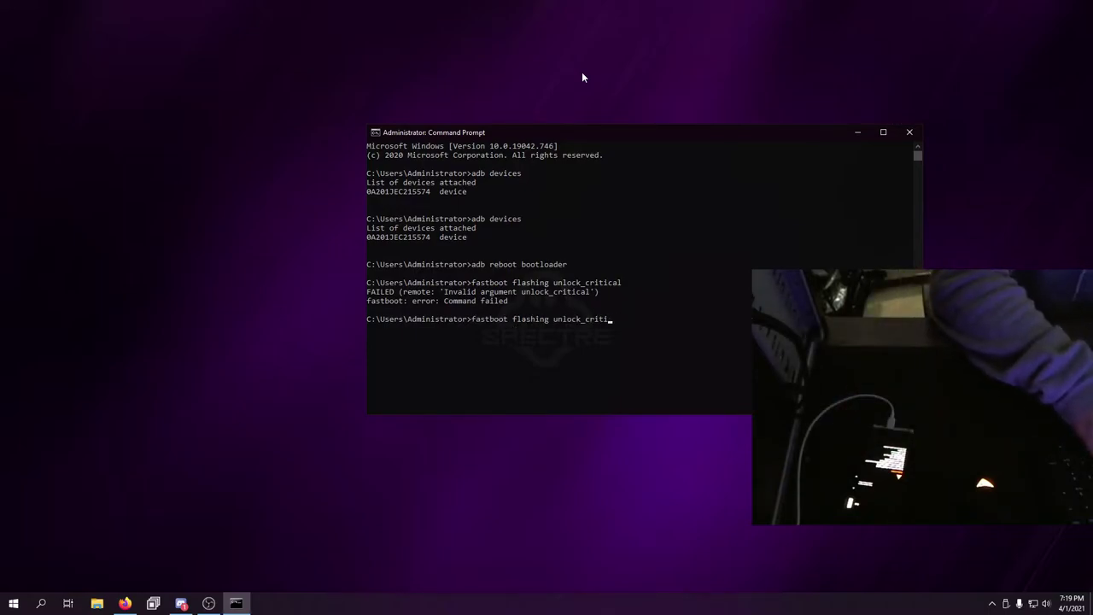
key("Return")
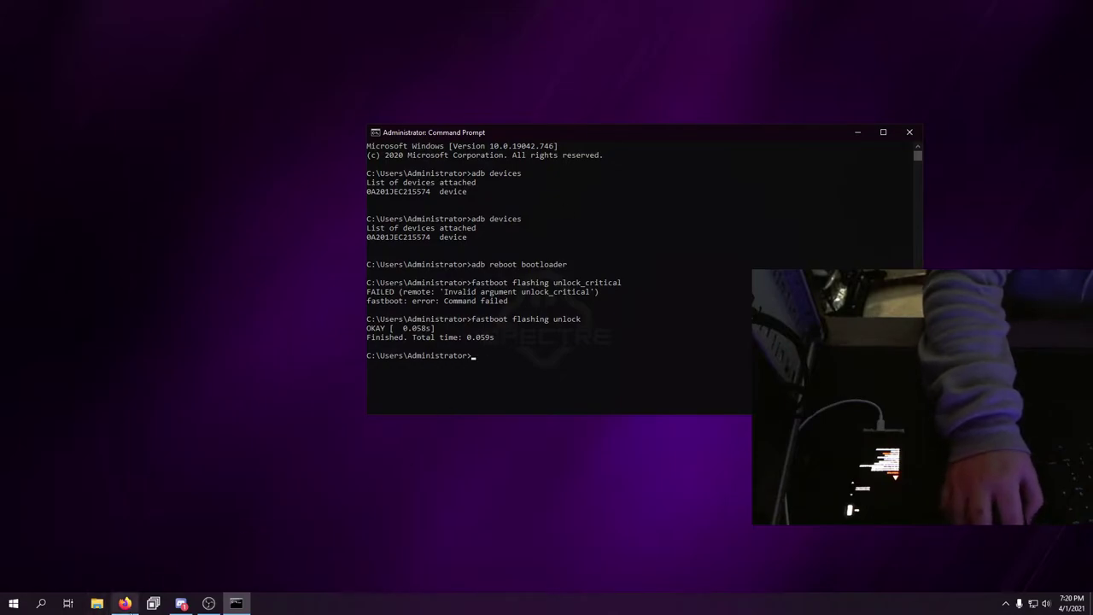
Step: Open the downloaded sunfish-spp2.210219.008.a1 factory image zip from Firefox's downloads and minimize the browser
left_click(125, 604)
left_click(913, 32)
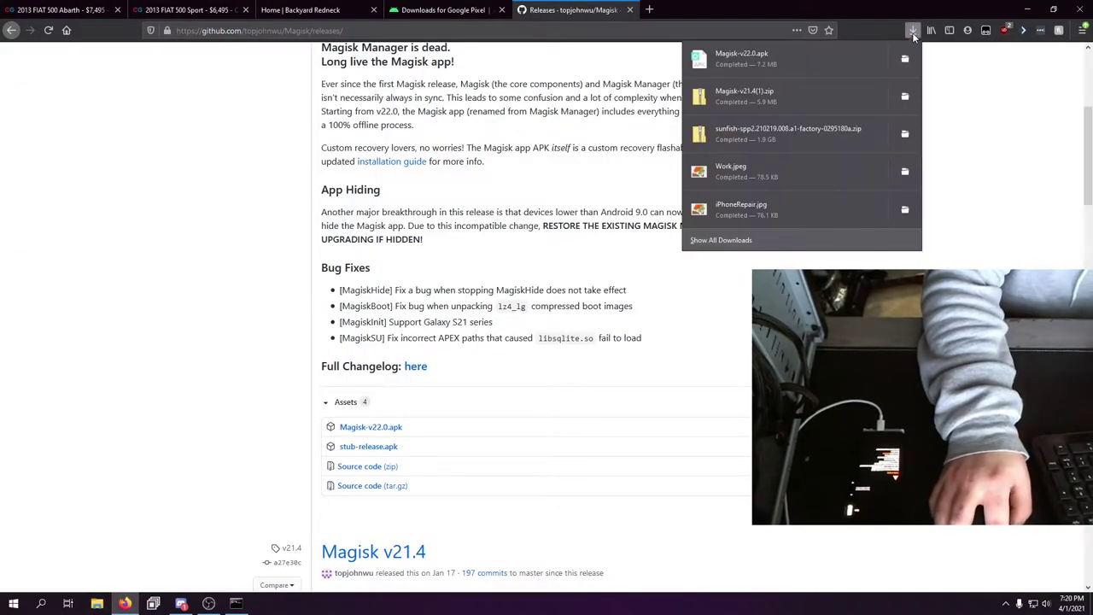
left_click(835, 138)
left_click(1030, 6)
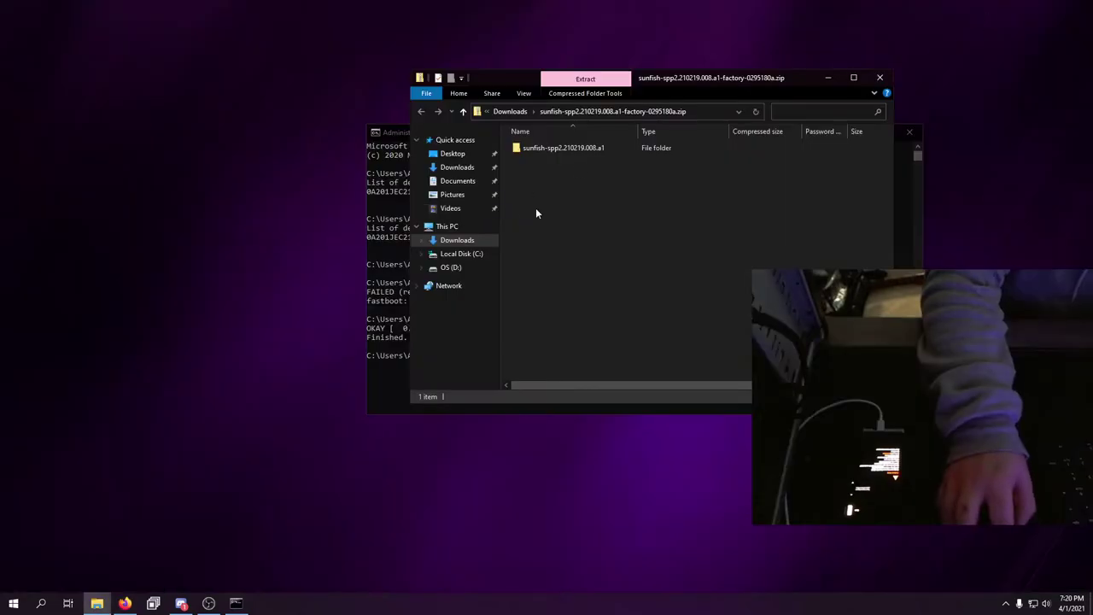
Step: Open the OS (D:) drive in a separate window beside the zip and go to MODDING\PHONE ROMS
right_click(455, 267)
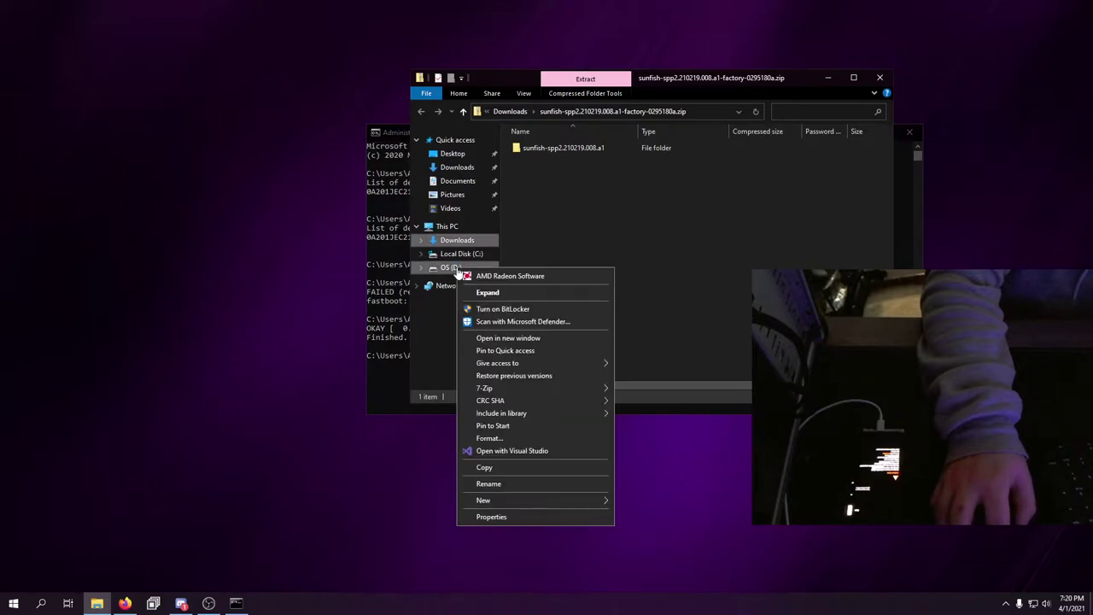
left_click(508, 337)
left_click_drag(650, 97, 248, 110)
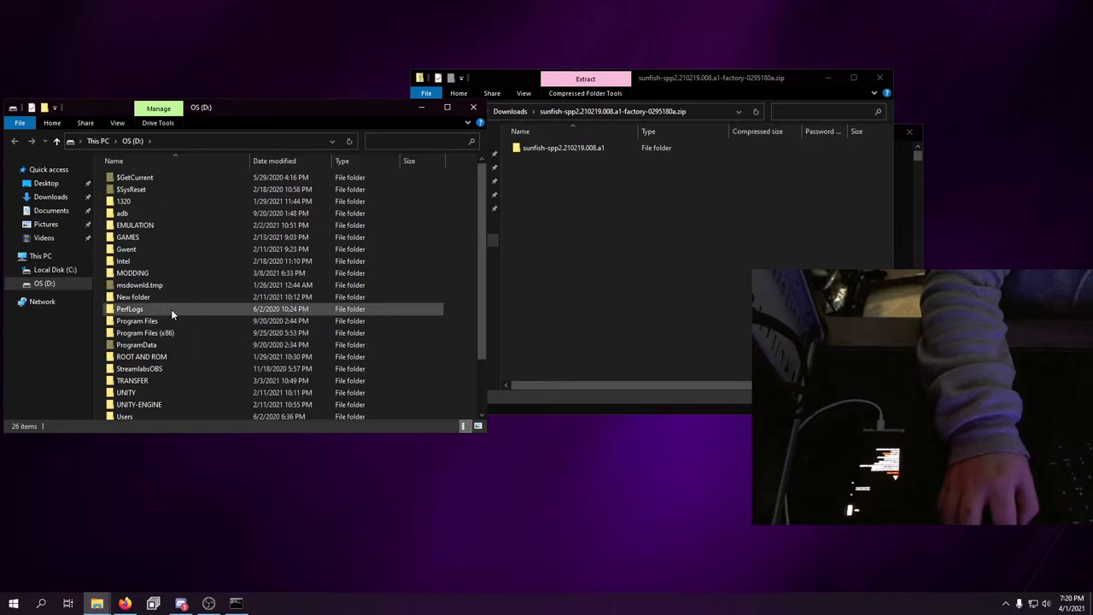
double_click(156, 272)
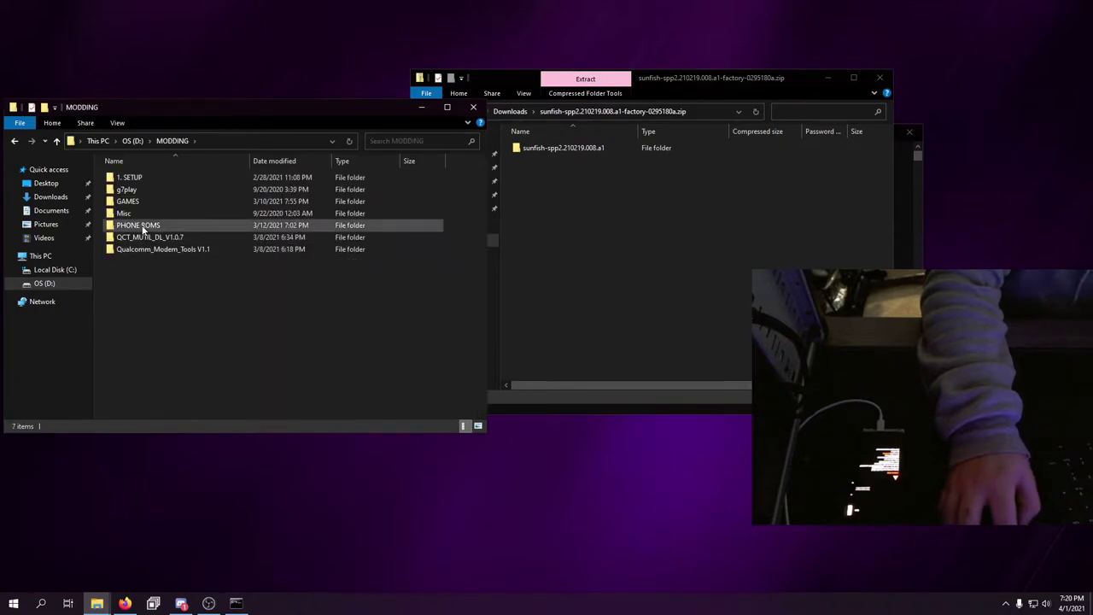
double_click(142, 224)
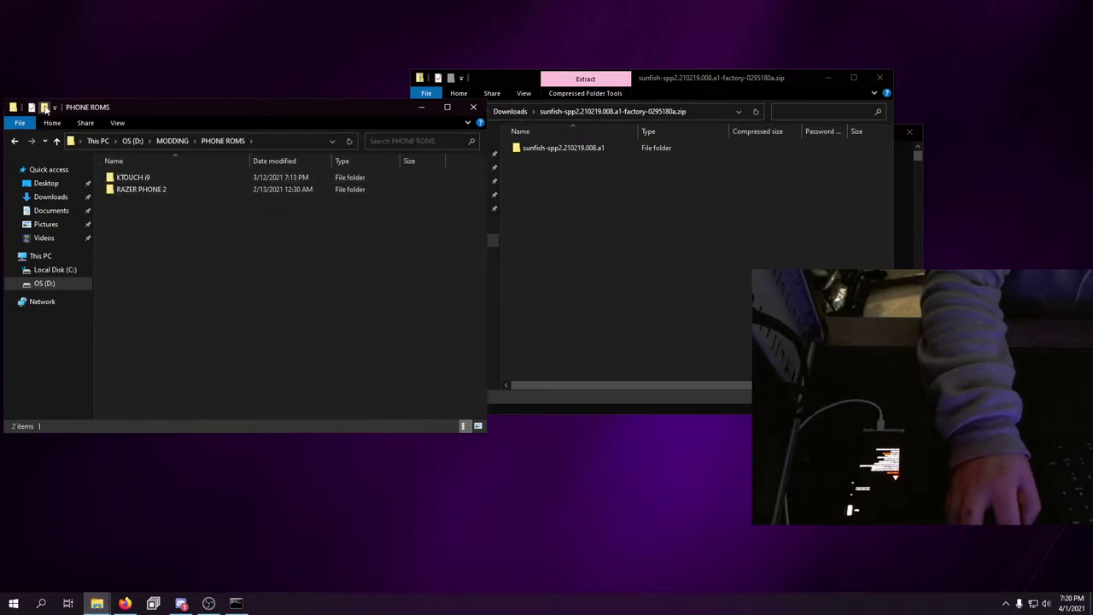
Step: Create a Pixel-4a folder in PHONE ROMS with an And12 folder inside it, and open And12
left_click(45, 108)
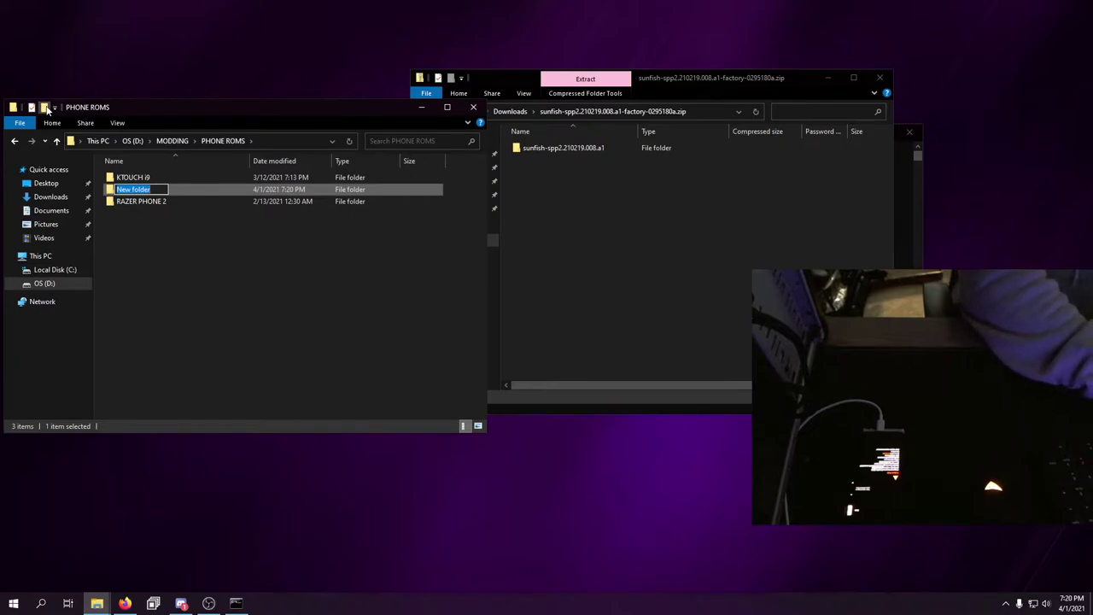
type("Pixel-4a")
key("Return")
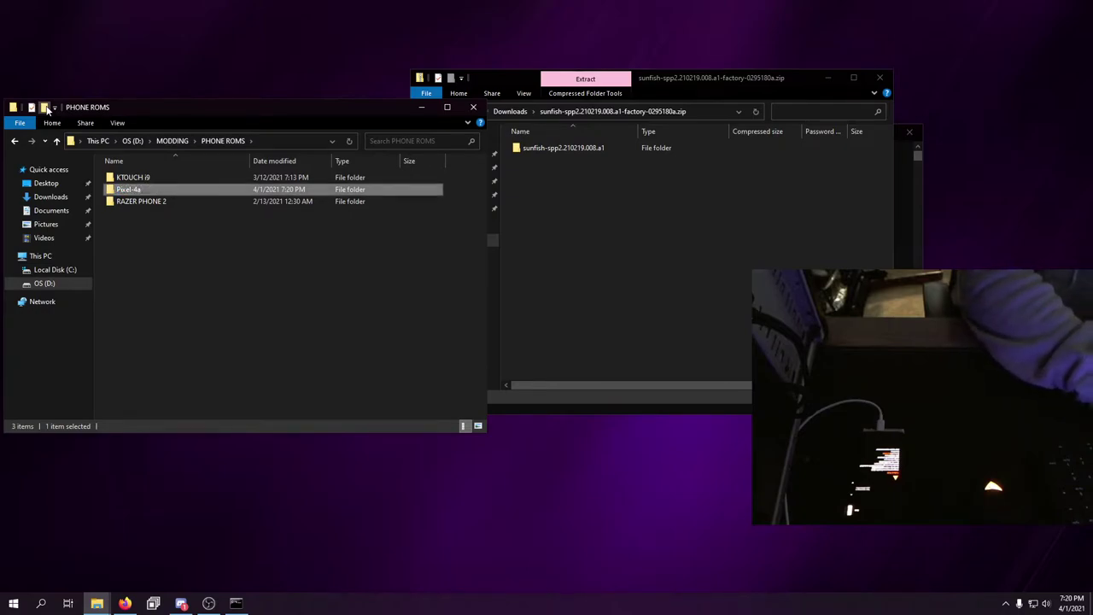
key("Return")
left_click(45, 107)
type("And")
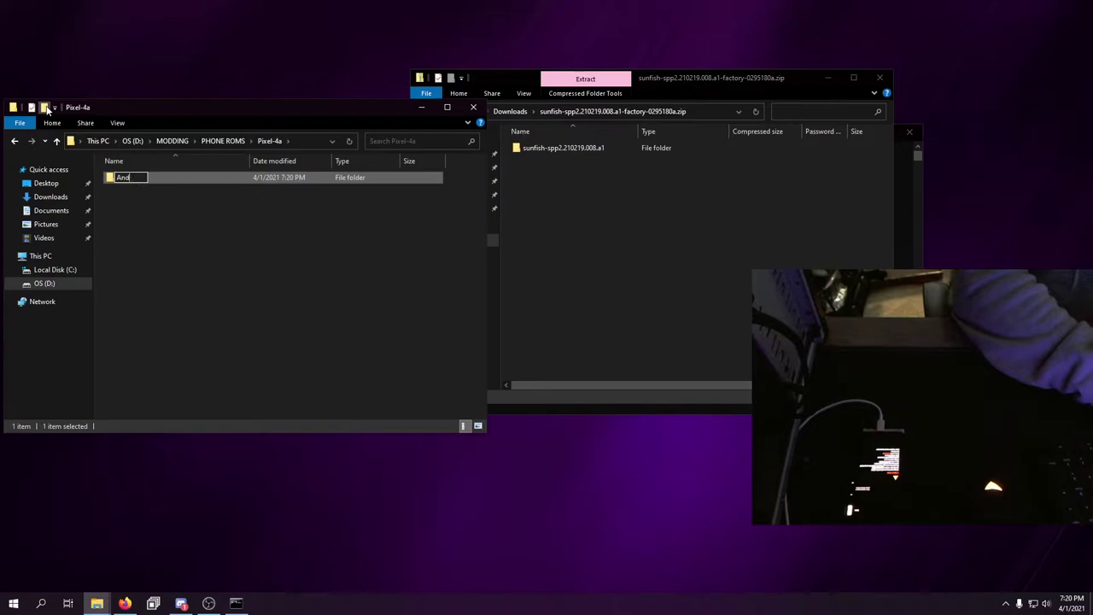
type("12")
key("Return")
key("Return")
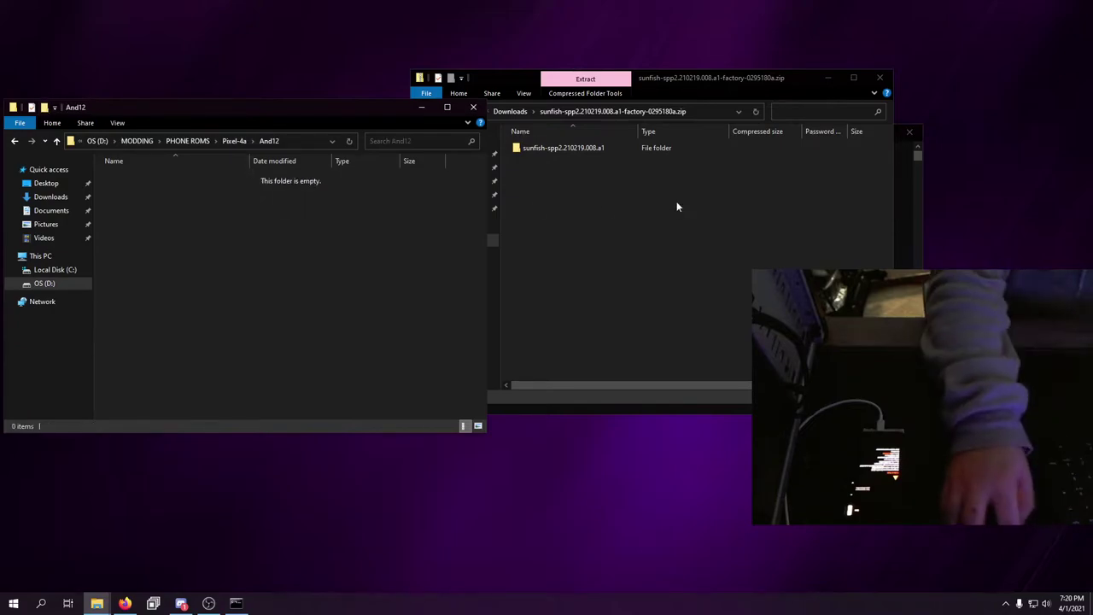
Step: Copy the sunfish-spp2.210219.008.a1 folder from the zip into And12 and Magisk-v22.0.apk from Downloads into PHONE ROMS
key("ctrl+v")
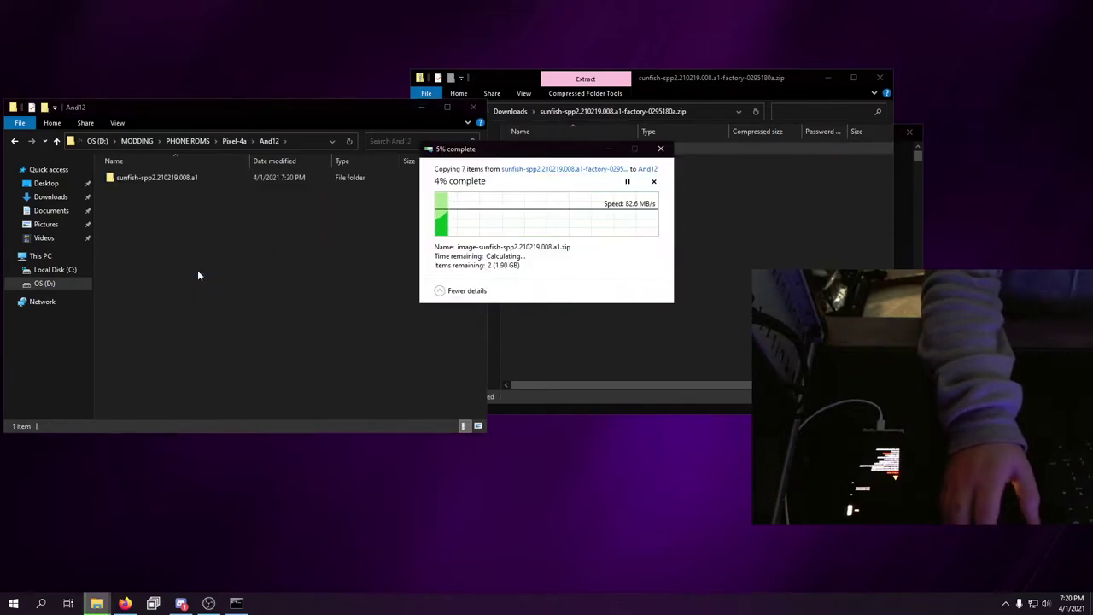
left_click(641, 72)
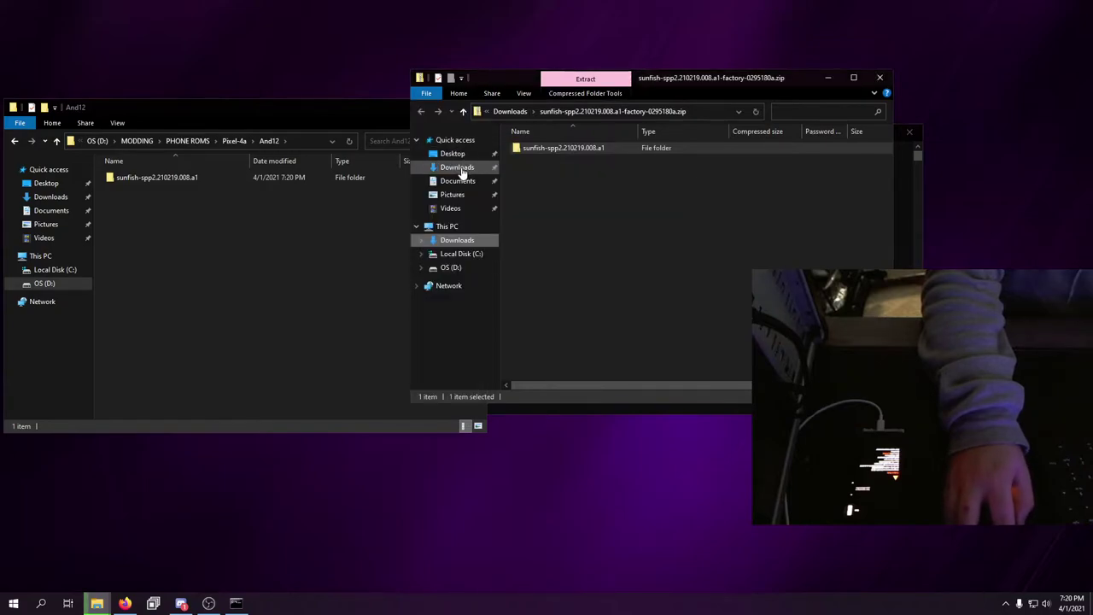
left_click(461, 167)
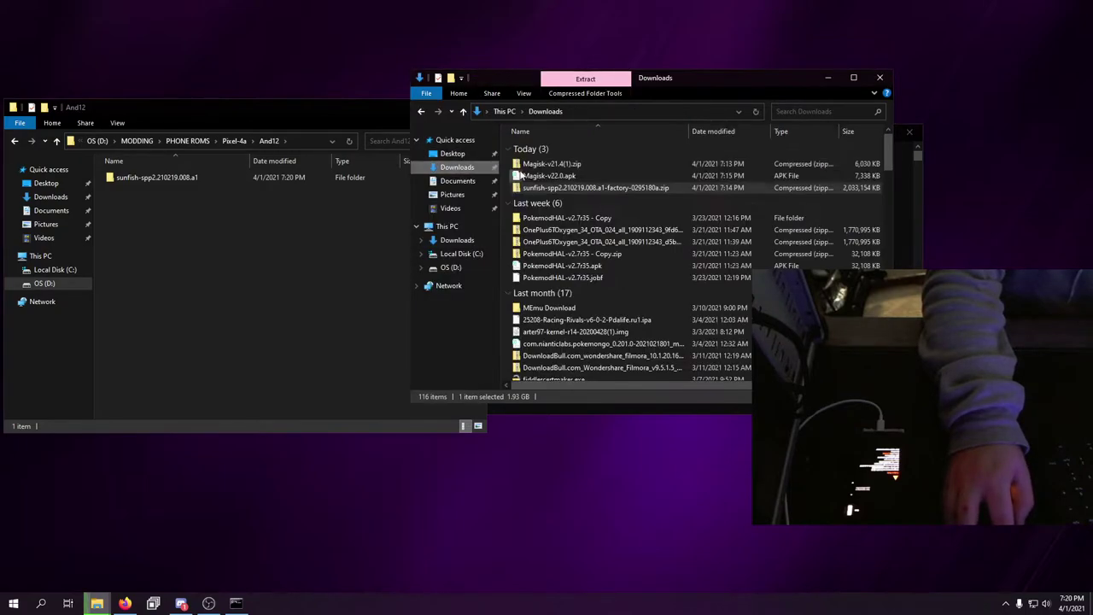
left_click(554, 175)
left_click(187, 140)
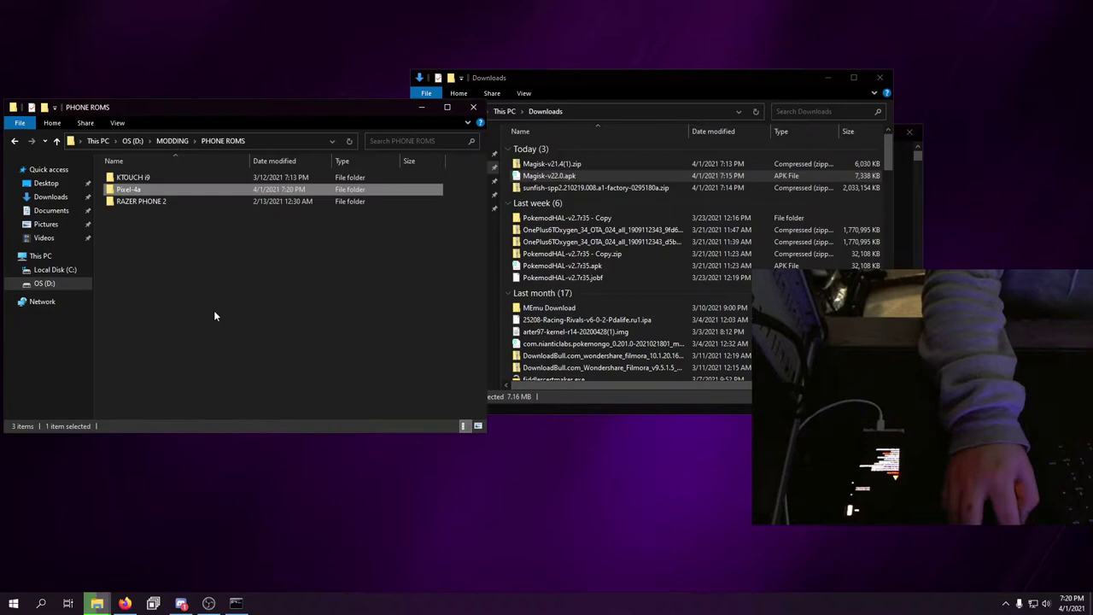
key("ctrl+v")
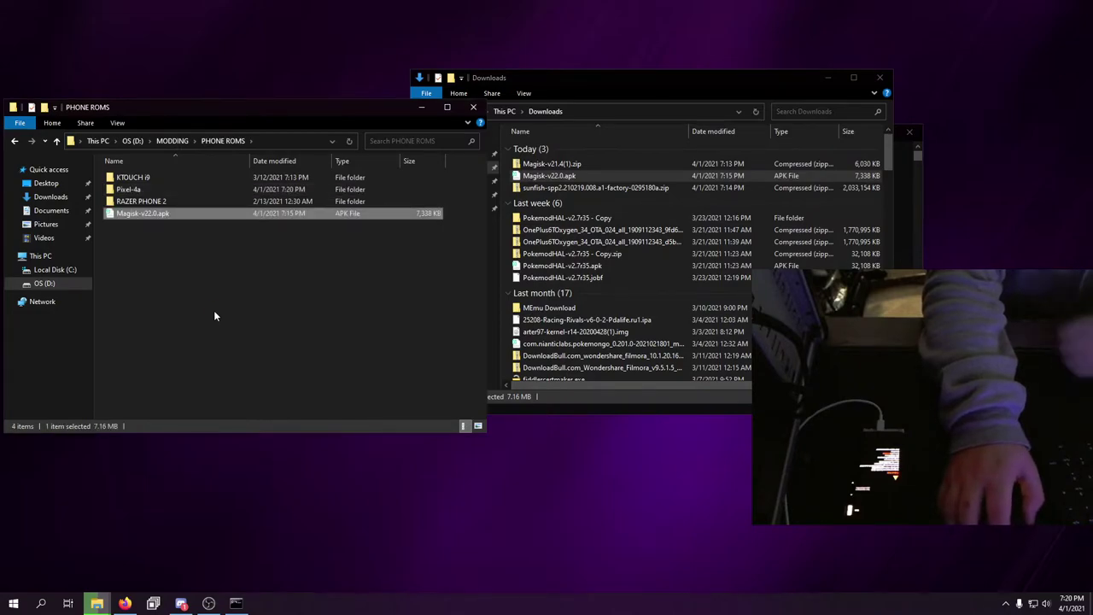
Step: Close the Downloads window and open Pixel-4a\And12\sunfish-spp2.210219.008.a1 to inspect the bootloader and radio image files
double_click(132, 189)
double_click(128, 178)
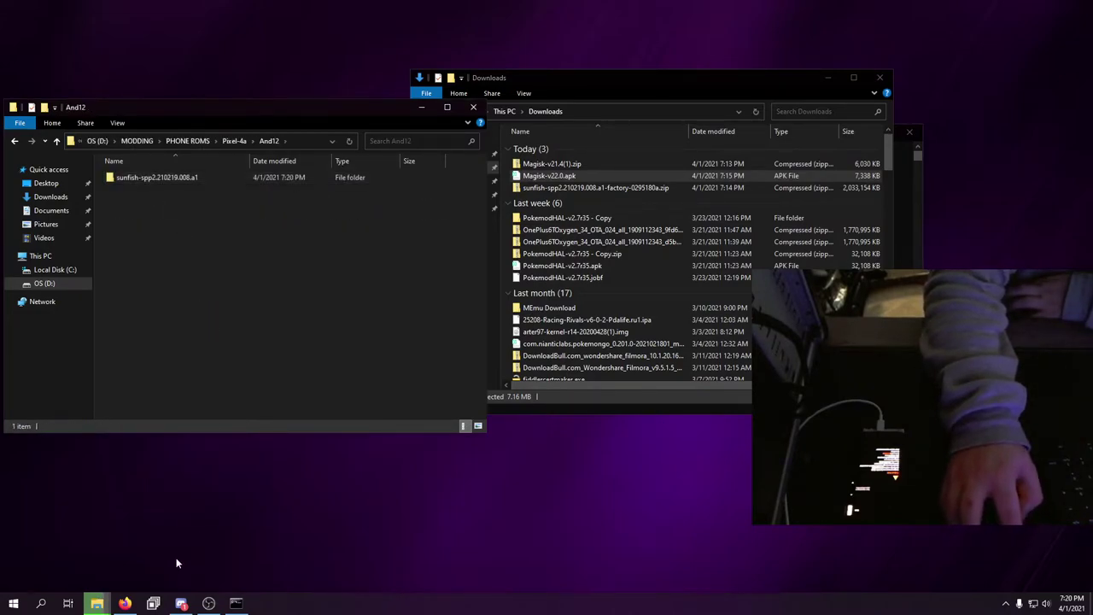
left_click(891, 79)
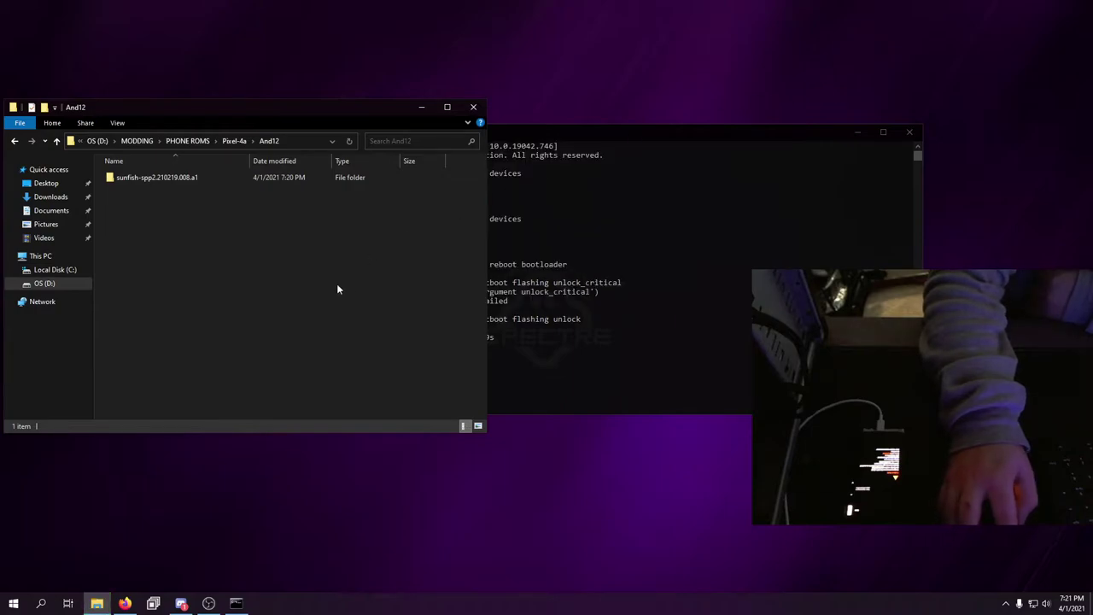
double_click(160, 177)
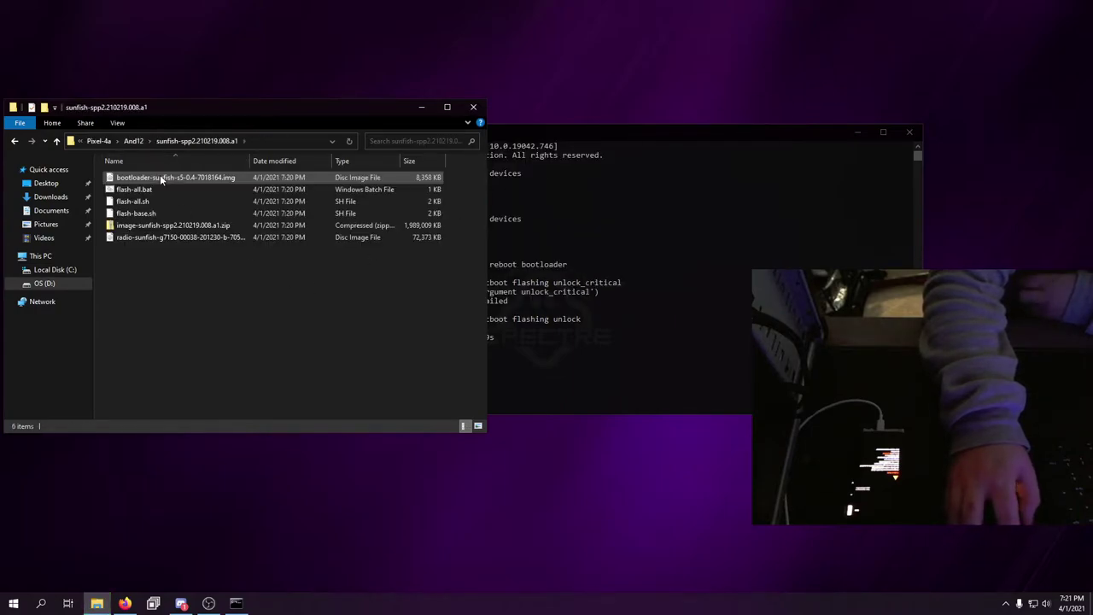
left_click(149, 178)
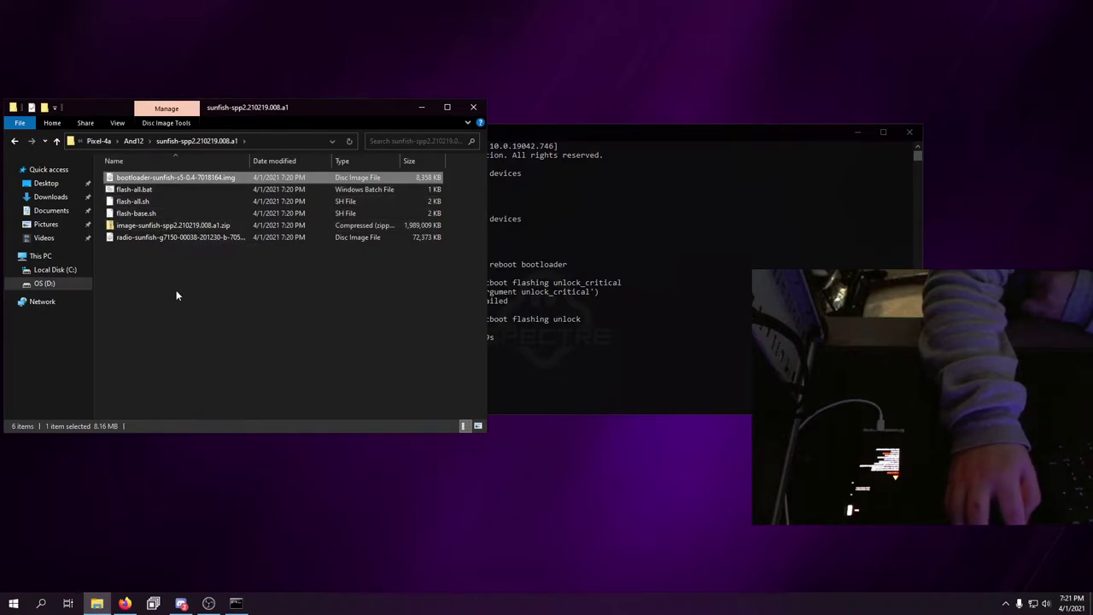
left_click(167, 238)
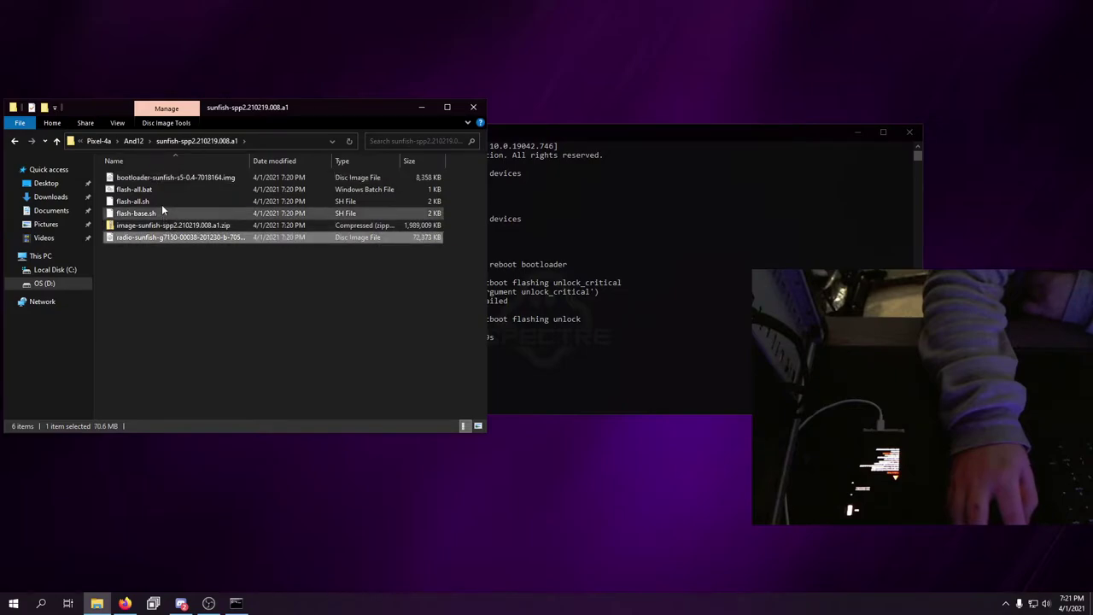
Step: Copy boot.img out of image-sunfish-spp2.210219.008.a1.zip into the sunfish-spp2.210219.008.a1 folder
double_click(158, 225)
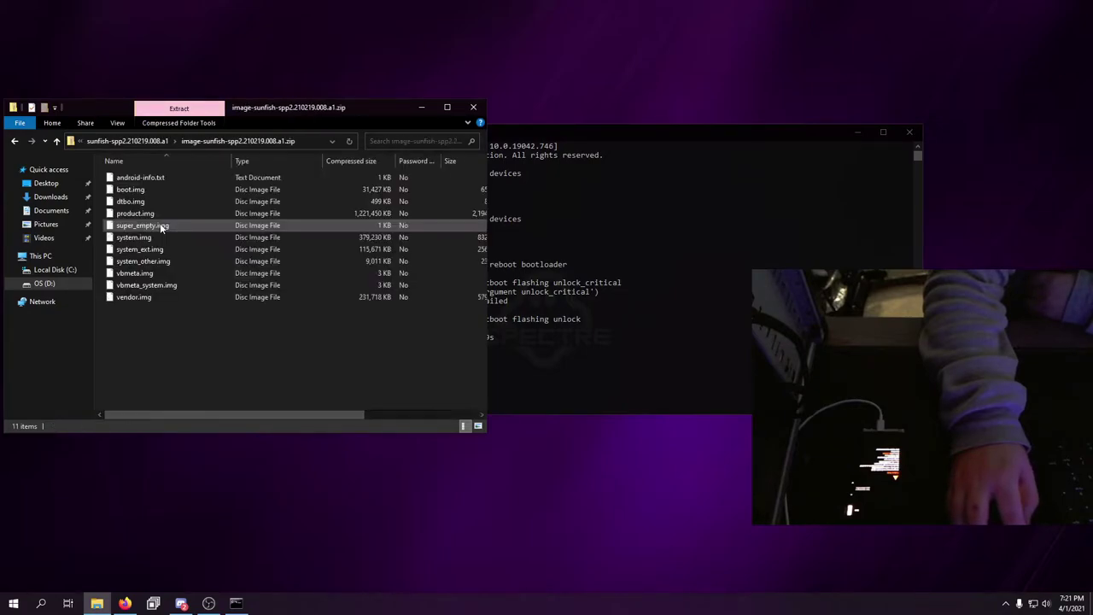
left_click(158, 189)
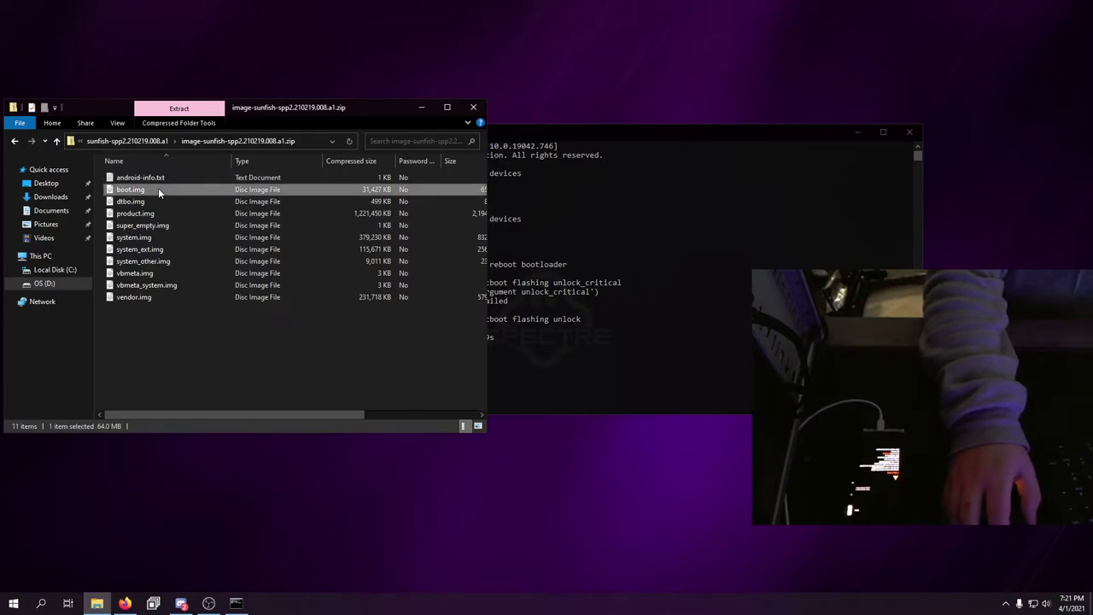
left_click(144, 142)
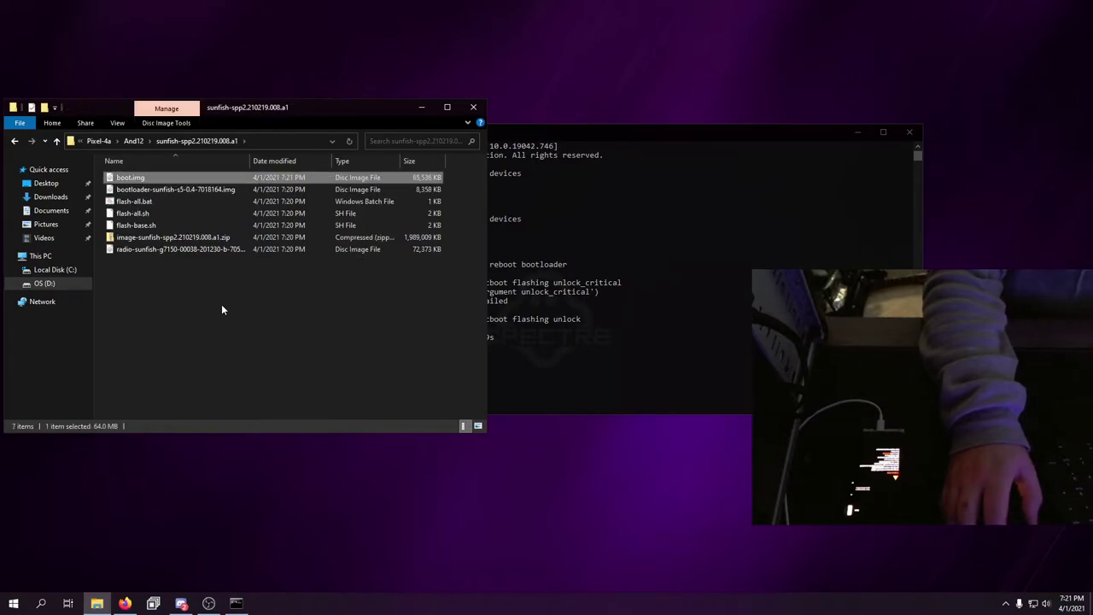
Step: Open flash-all.bat in Notepad despite the SmartScreen block, review its fastboot commands and close it
left_click(130, 202)
right_click(132, 202)
left_click(158, 225)
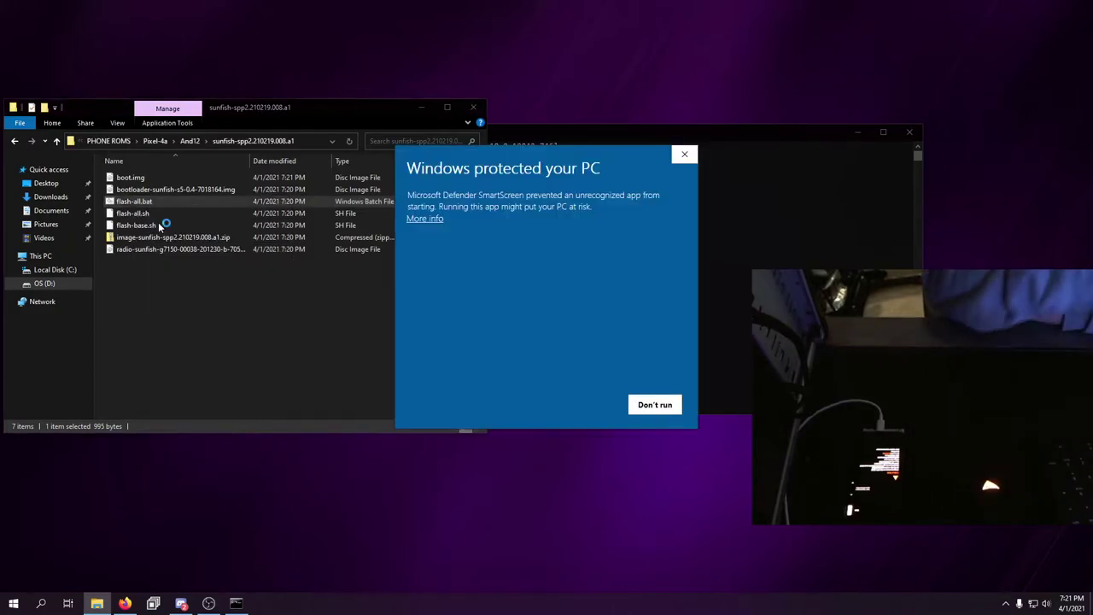
left_click(430, 218)
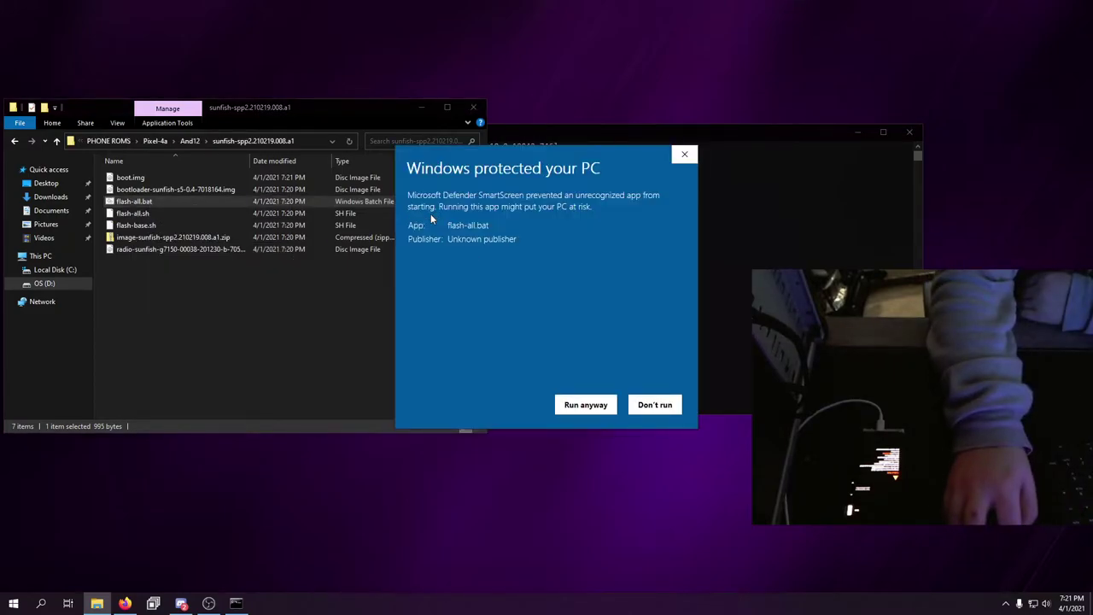
left_click(586, 405)
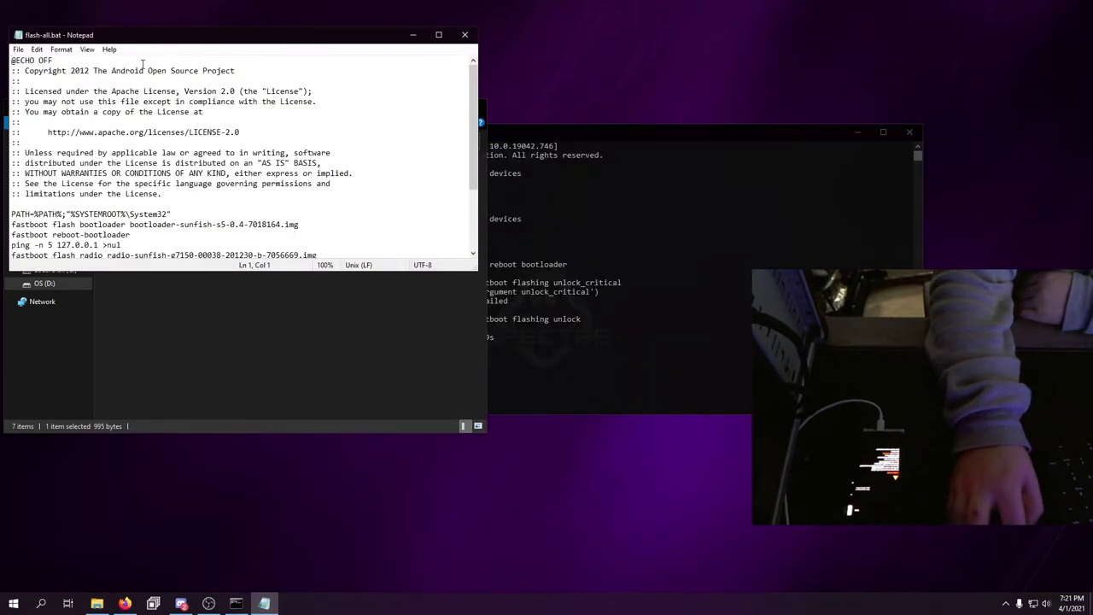
left_click_drag(145, 40, 381, 93)
scroll(413, 246, "down", 2)
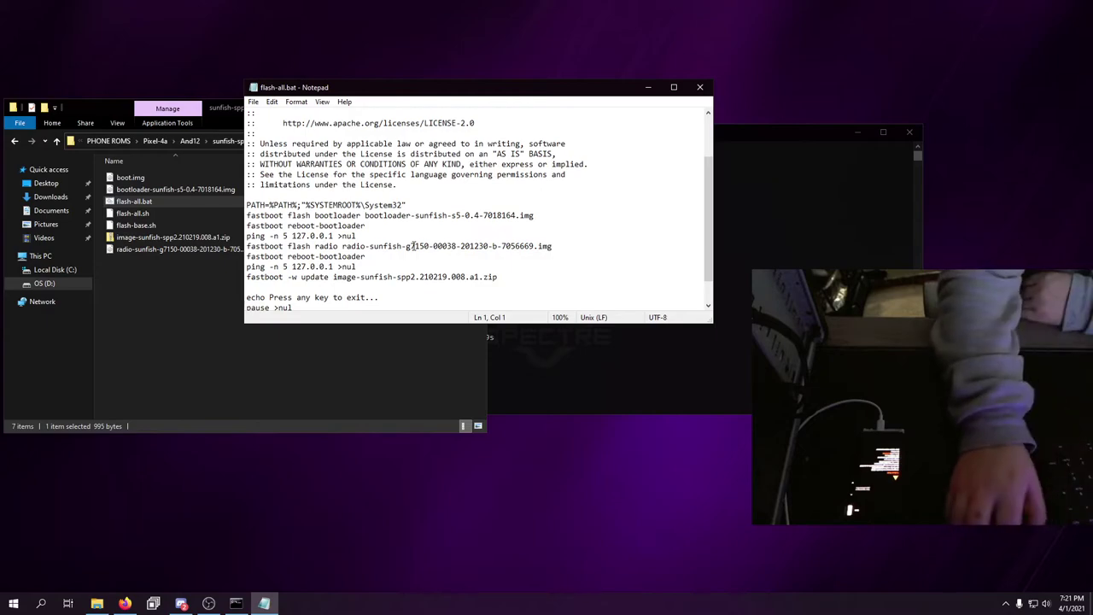
scroll(413, 246, "up", 2)
scroll(412, 229, "down", 3)
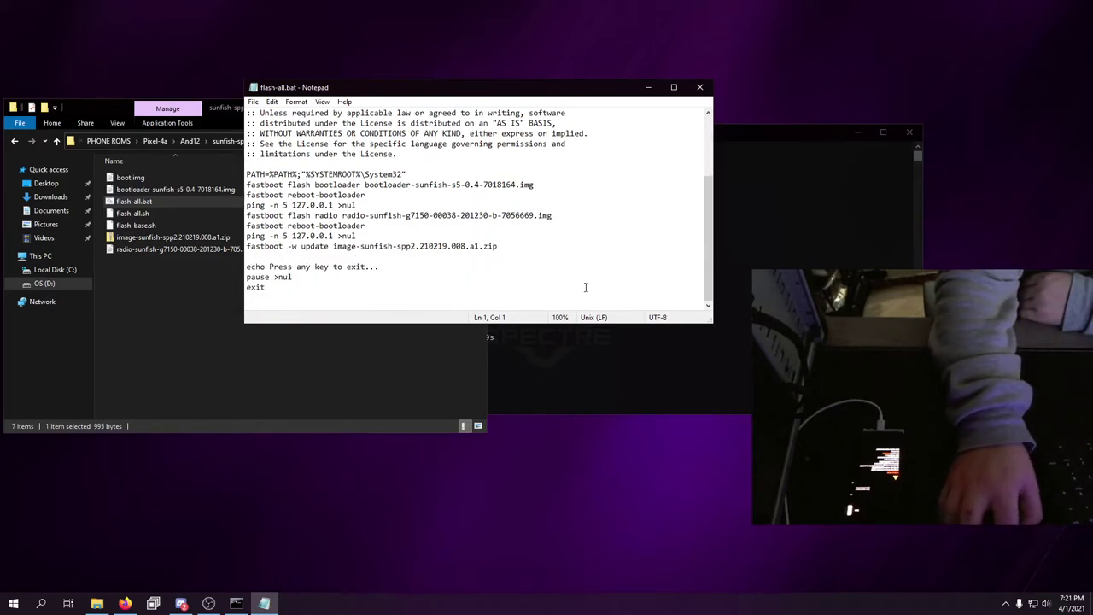
left_click(700, 87)
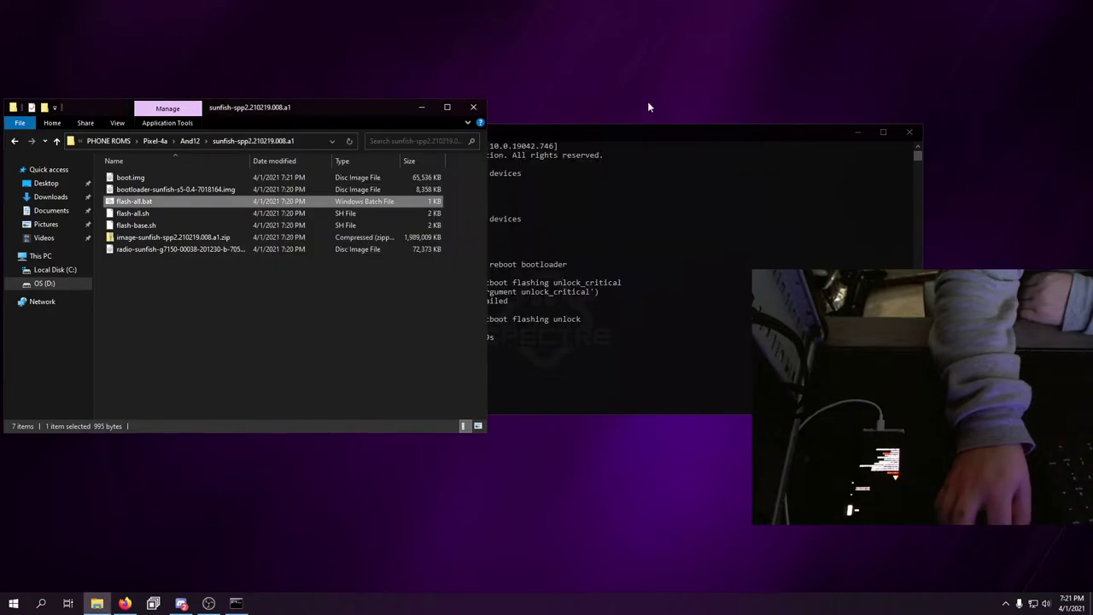
Step: Run flash-all.bat to flash the Android 12 factory image onto the phone
double_click(133, 202)
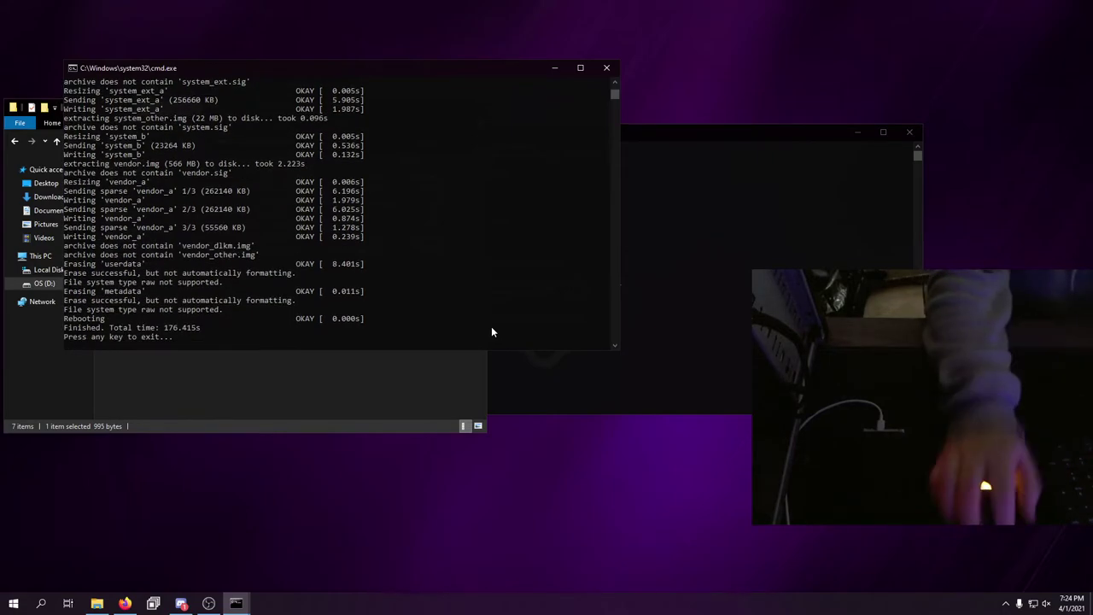
Step: Reopen flash-all.bat in Notepad to examine the fastboot -w update line, then close the file
left_click(235, 416)
right_click(123, 199)
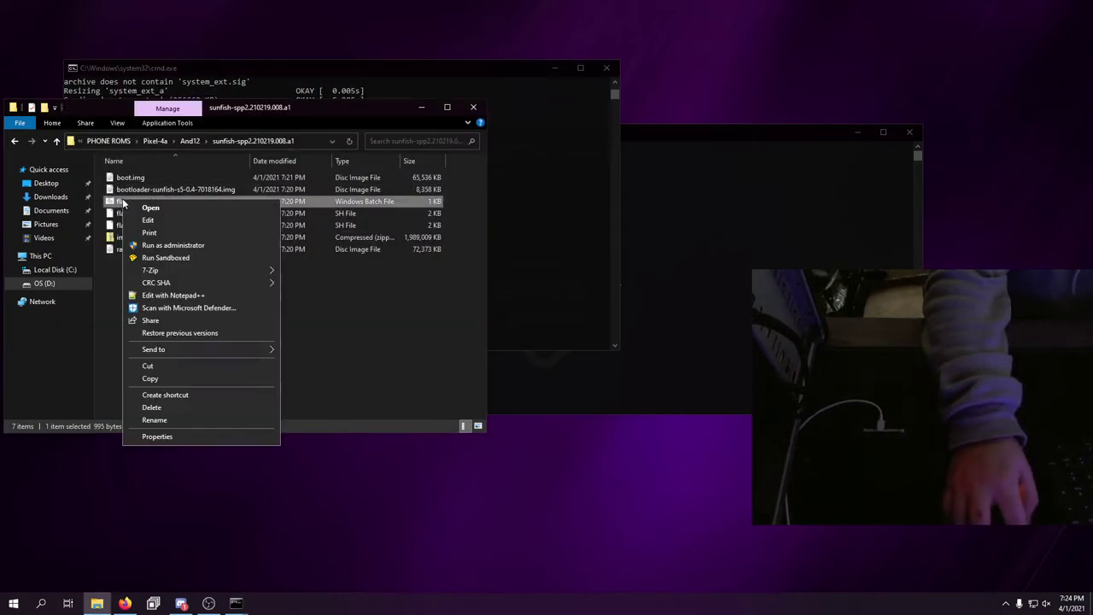
left_click(142, 215)
scroll(377, 173, "down", 1)
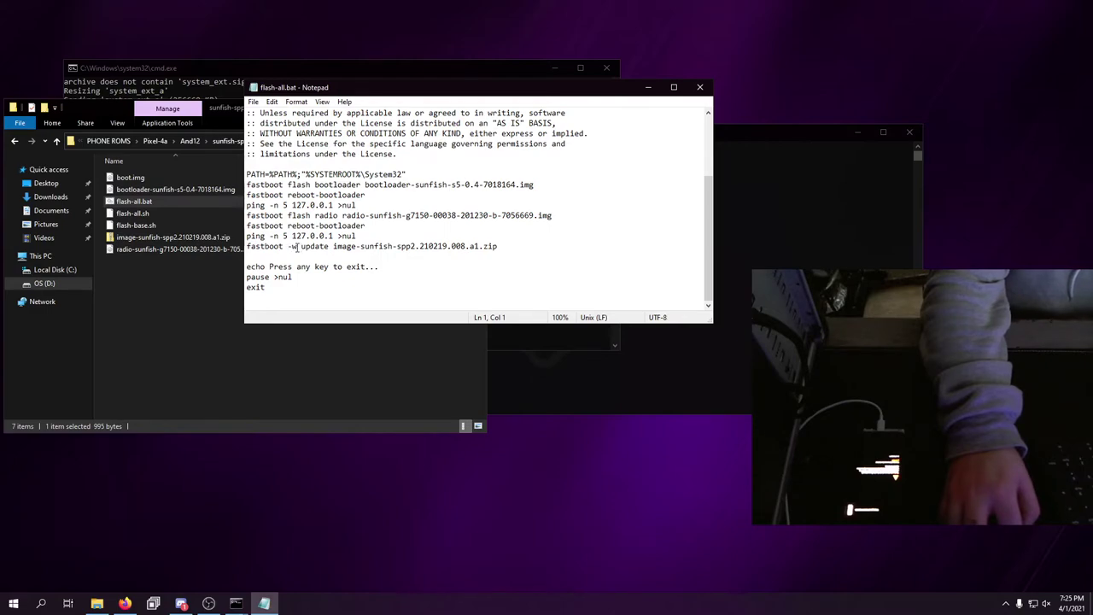
left_click(697, 89)
Step: Look inside image-sunfish-spp2.210219.008.a1.zip and check the connected MTP USB Device's storage, returning to the folder holding boot.img
double_click(155, 238)
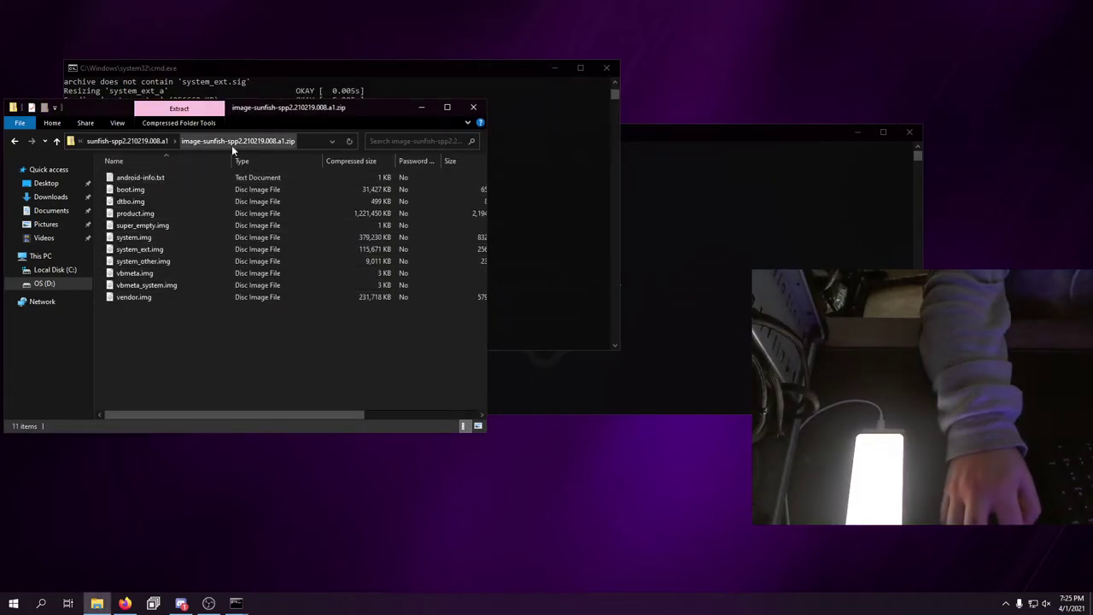
left_click(141, 141)
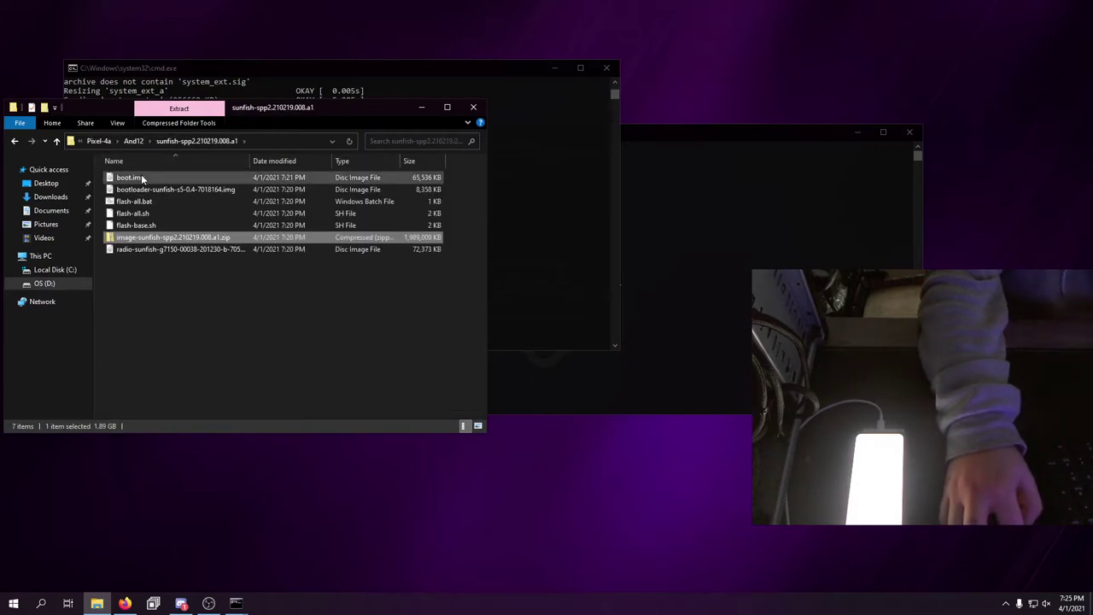
left_click(150, 177)
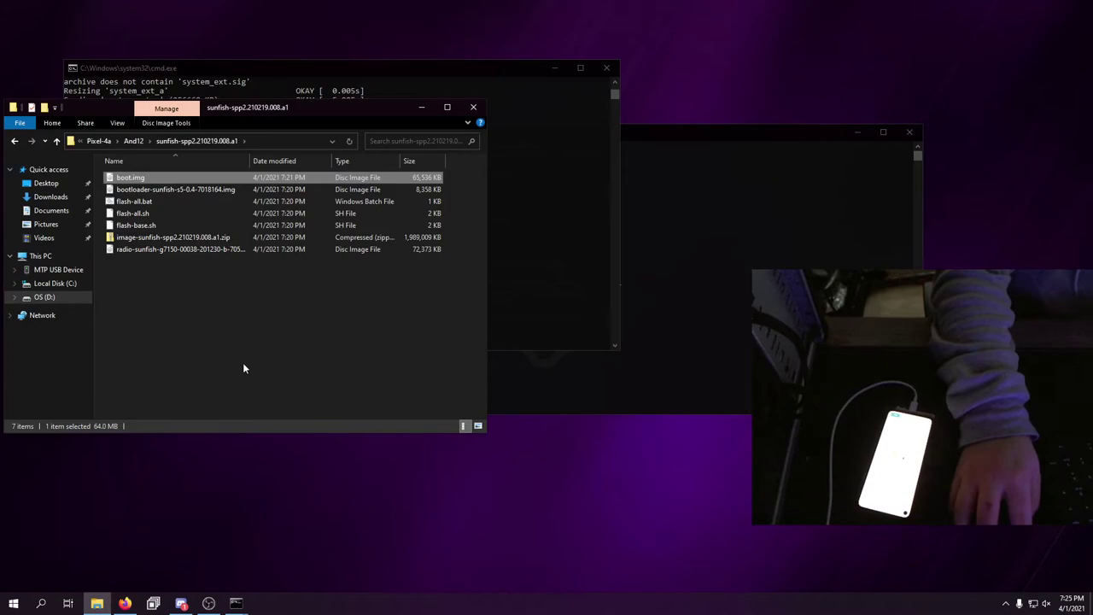
left_click(58, 269)
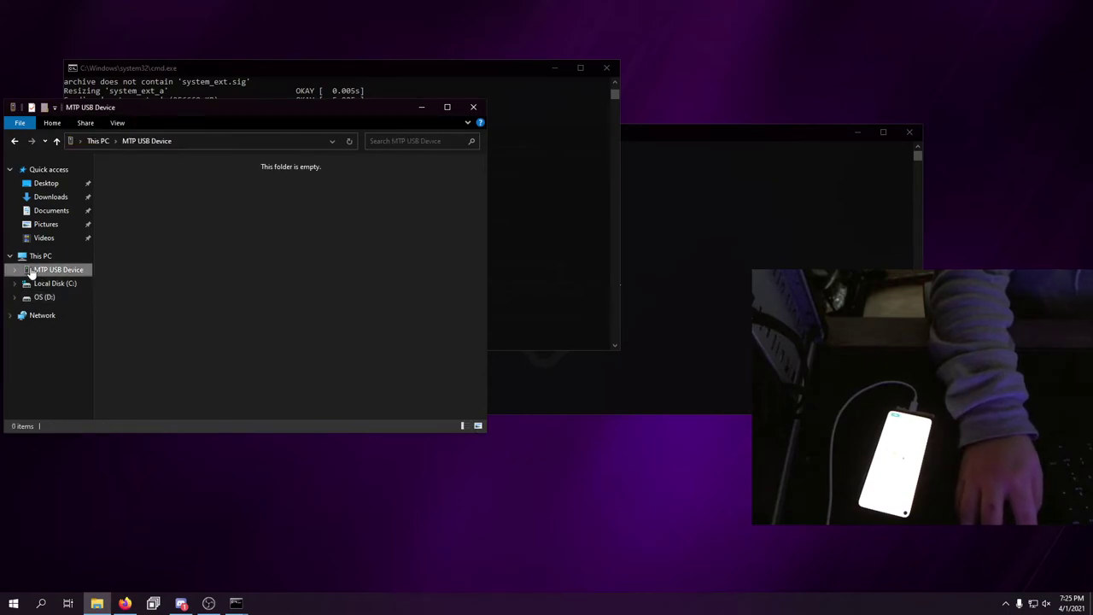
left_click(10, 145)
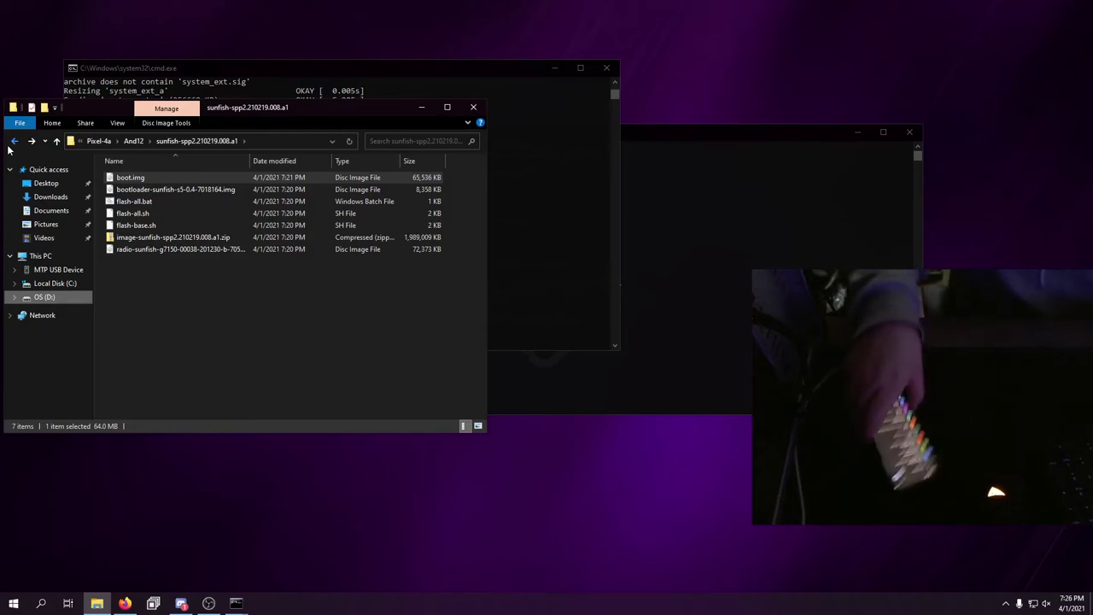
key("alt+Tab")
key("alt+Tab")
key("alt+Tab")
key("alt+Tab")
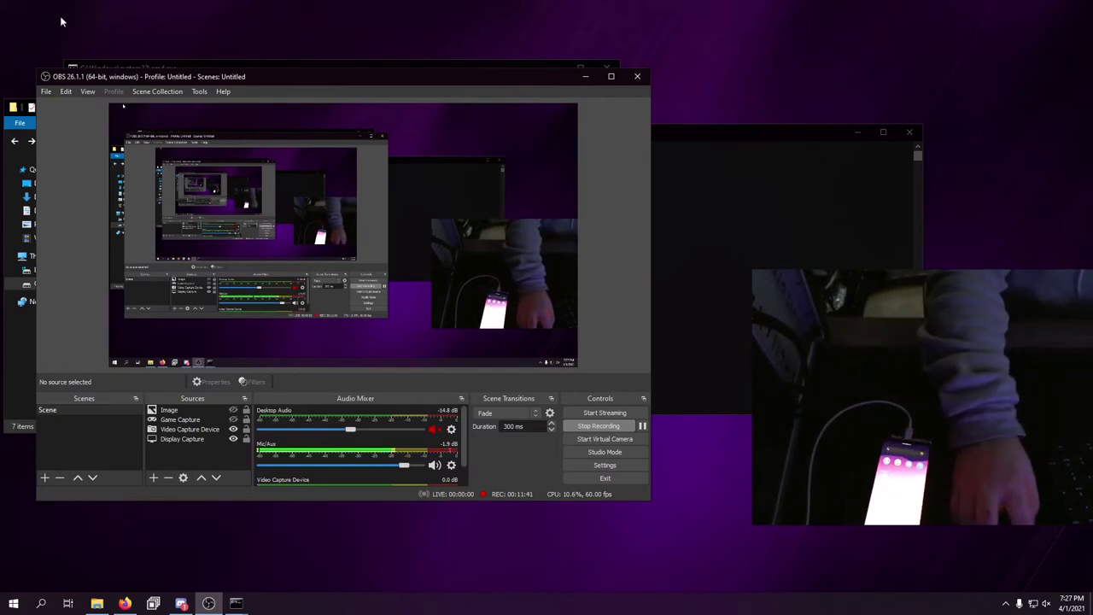
left_click(587, 78)
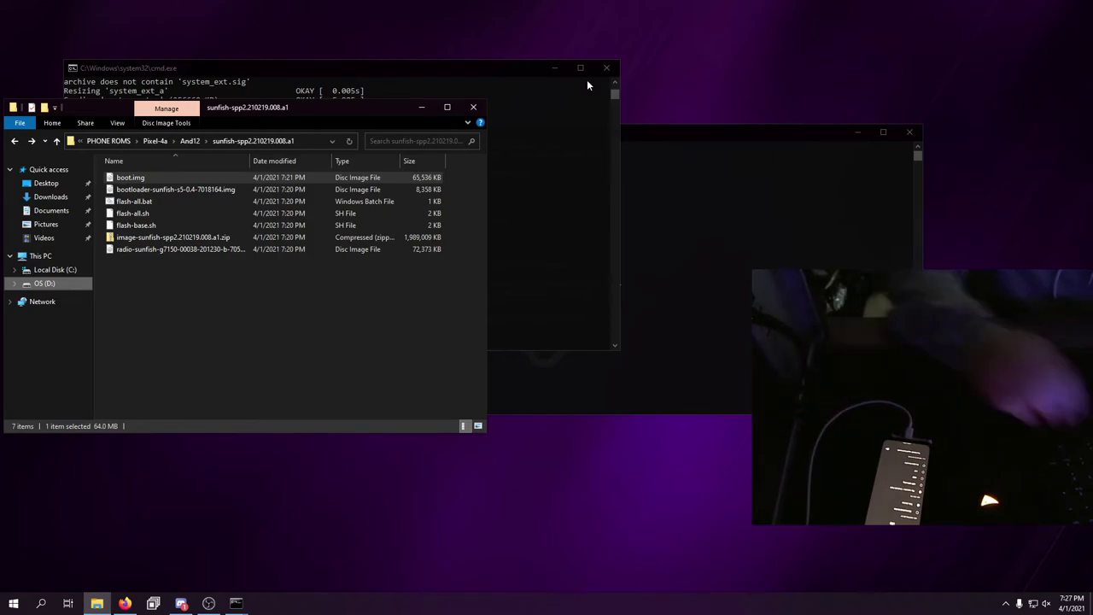
Step: Copy boot.img from the sunfish-spp2.210219.008.a1 folder to the Pixel 4a's internal shared storage
left_click(288, 430)
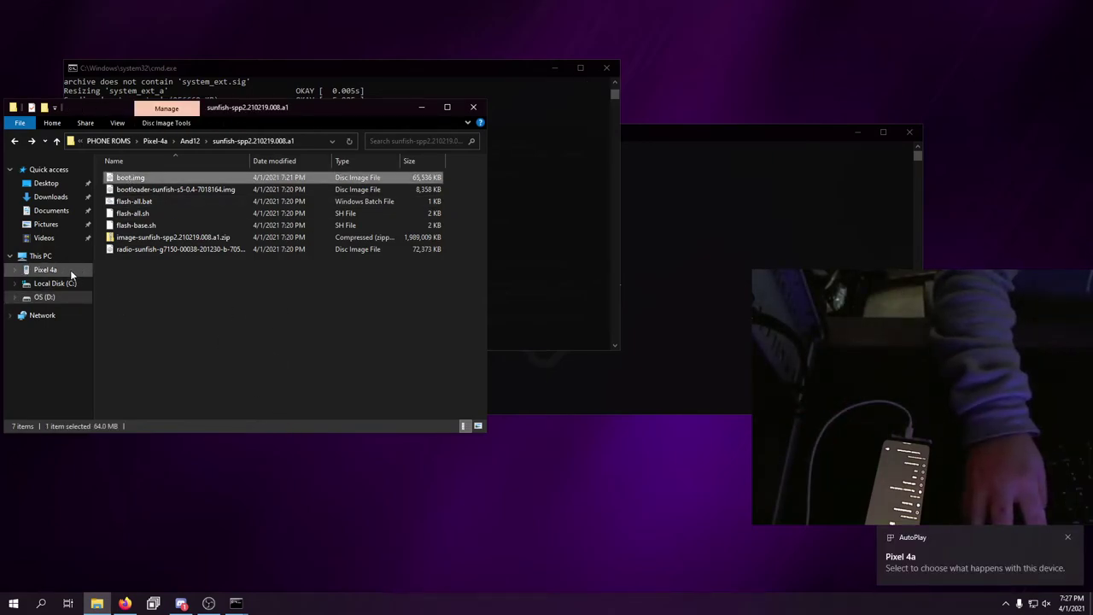
left_click(72, 273)
double_click(219, 175)
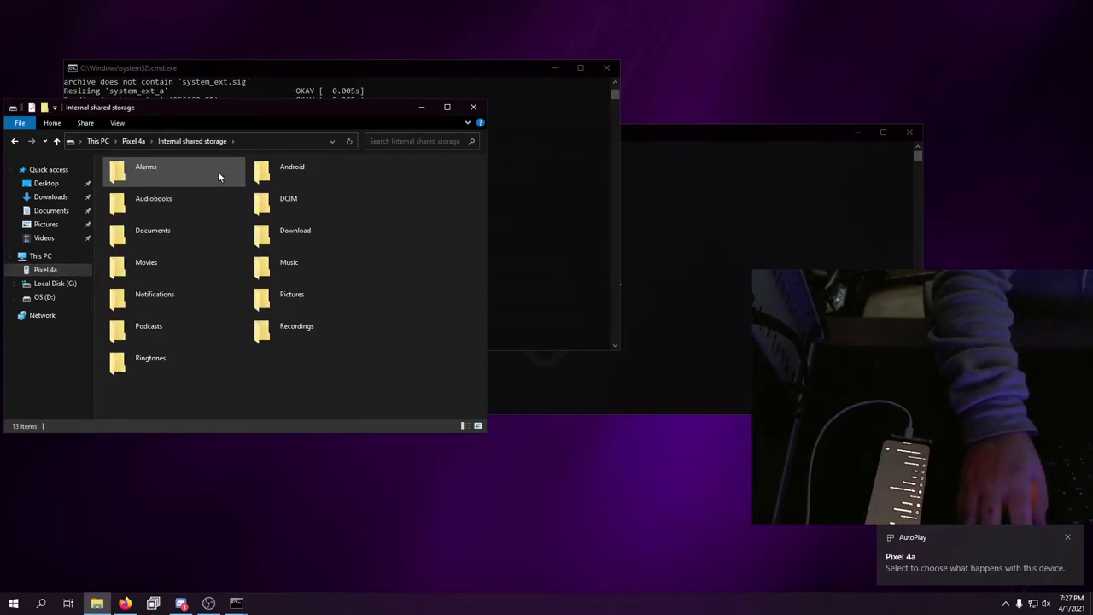
key("ctrl+v")
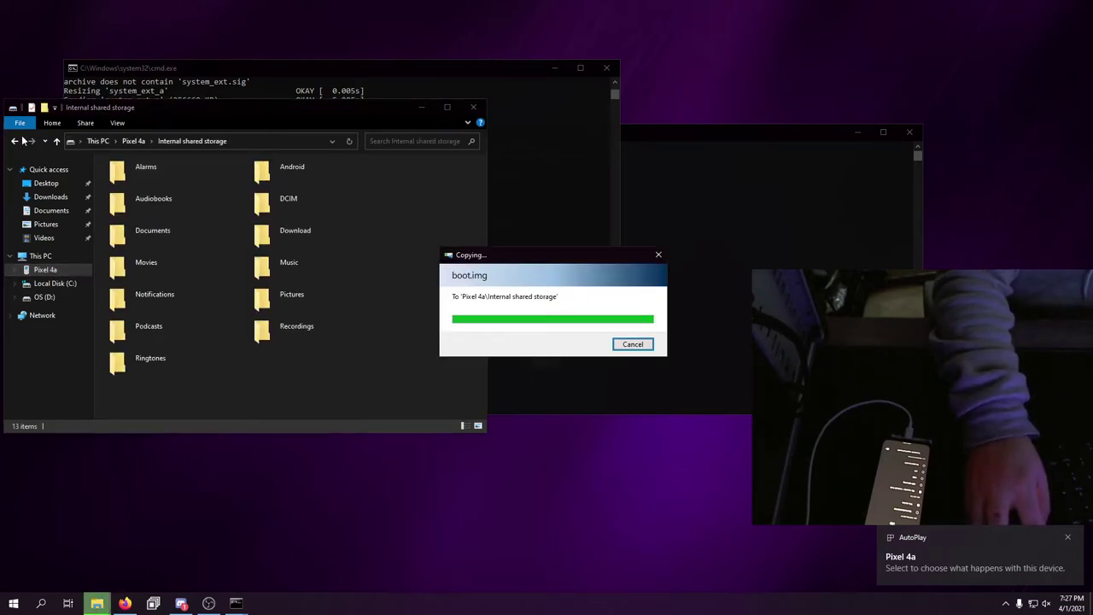
Step: Go to the PHONE ROMS folder containing Magisk-v22.0.apk and dismiss the finished flash-all console
left_click(14, 142)
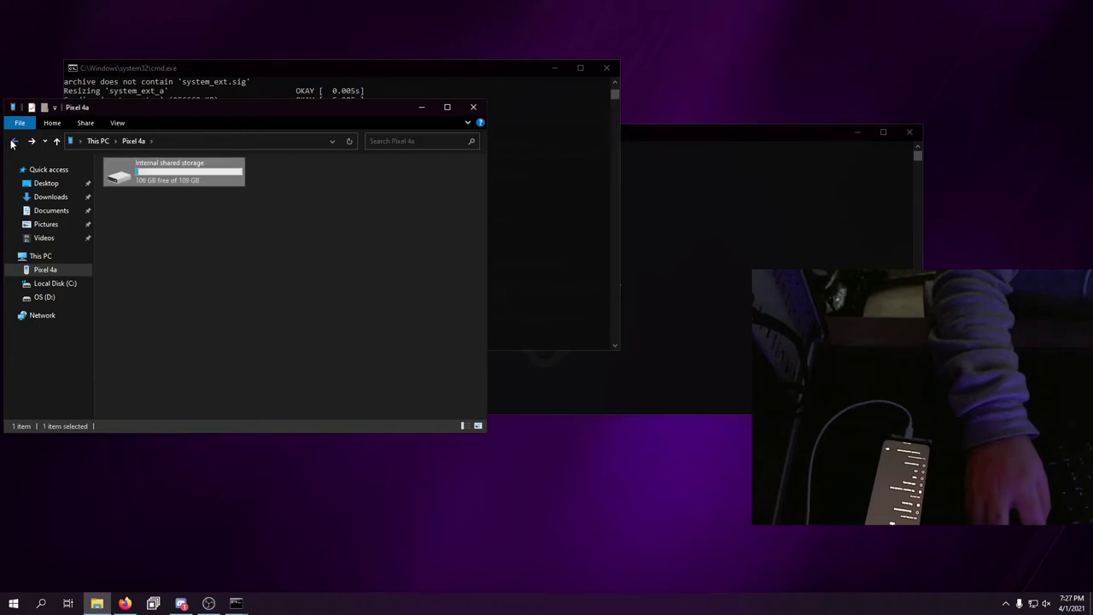
left_click(14, 142)
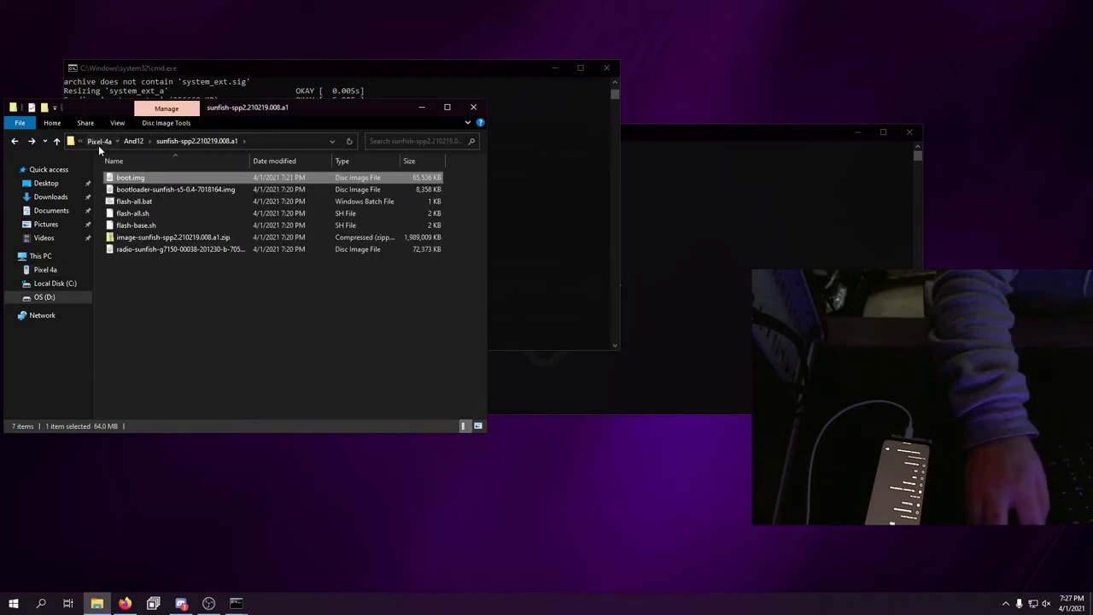
left_click(98, 142)
left_click(213, 141)
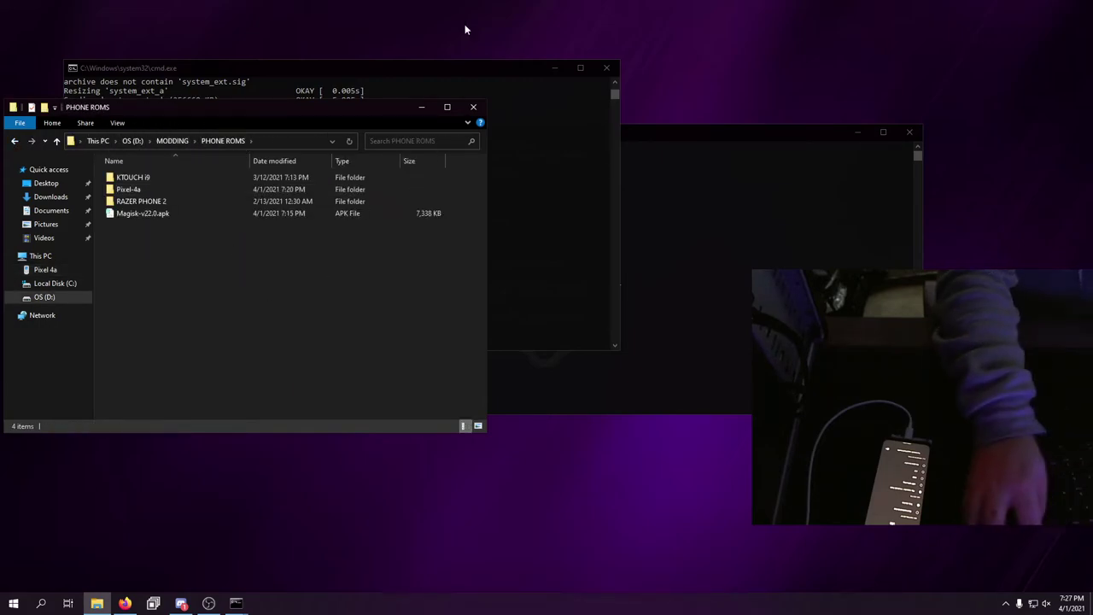
left_click(384, 67)
key("Return")
Step: Install Magisk-v22.0.apk from D:\MODDING\PHONE ROMS onto the phone with adb install in the Command Prompt
left_click(726, 282)
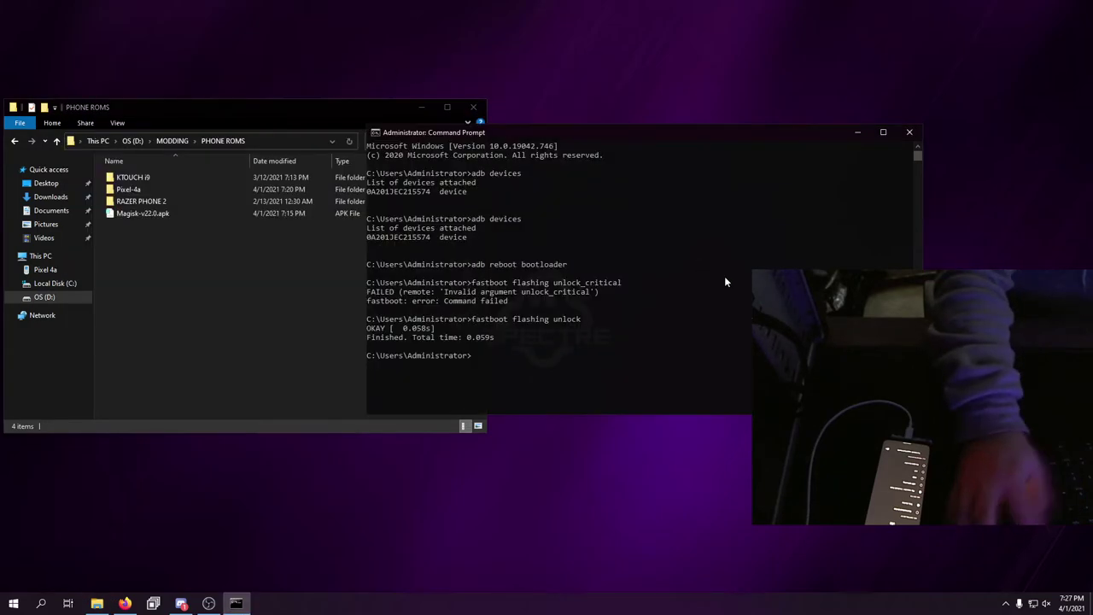
type("adb in")
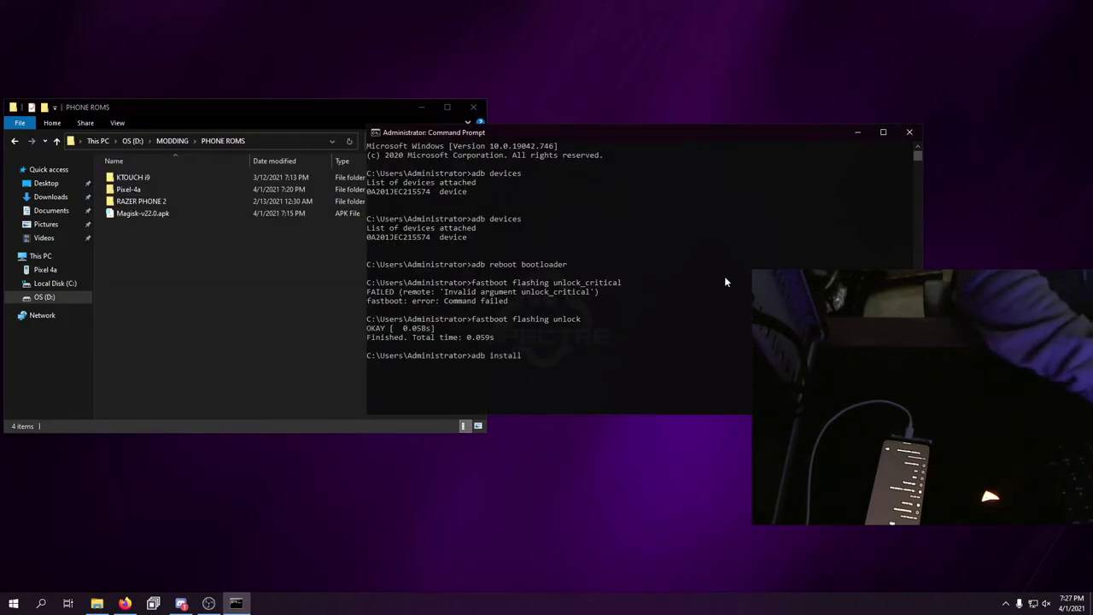
type("stall")
left_click_drag(143, 214, 574, 263)
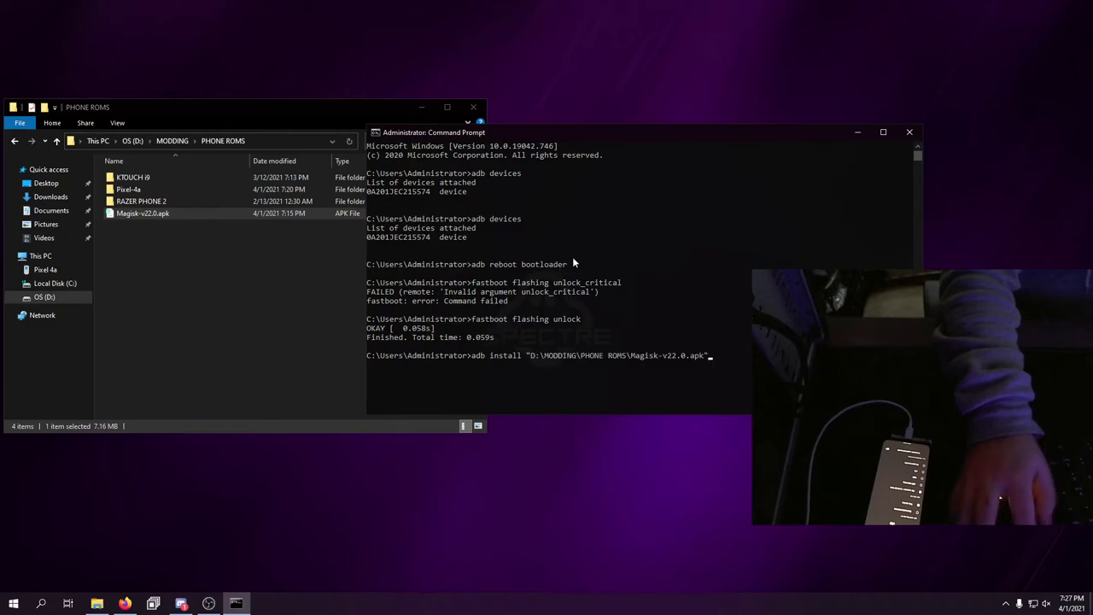
key("Return")
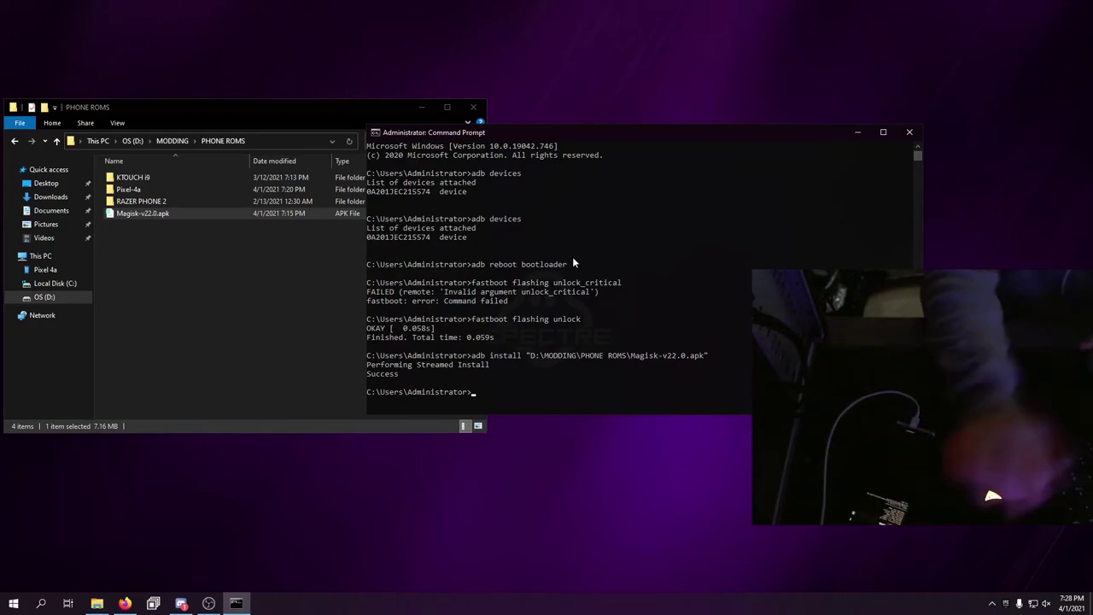
Step: Copy magisk_patched_u3ZiQ.img from the Pixel 4a's Download folder into the PC's Pixel-4a\And12 folder
left_click(57, 271)
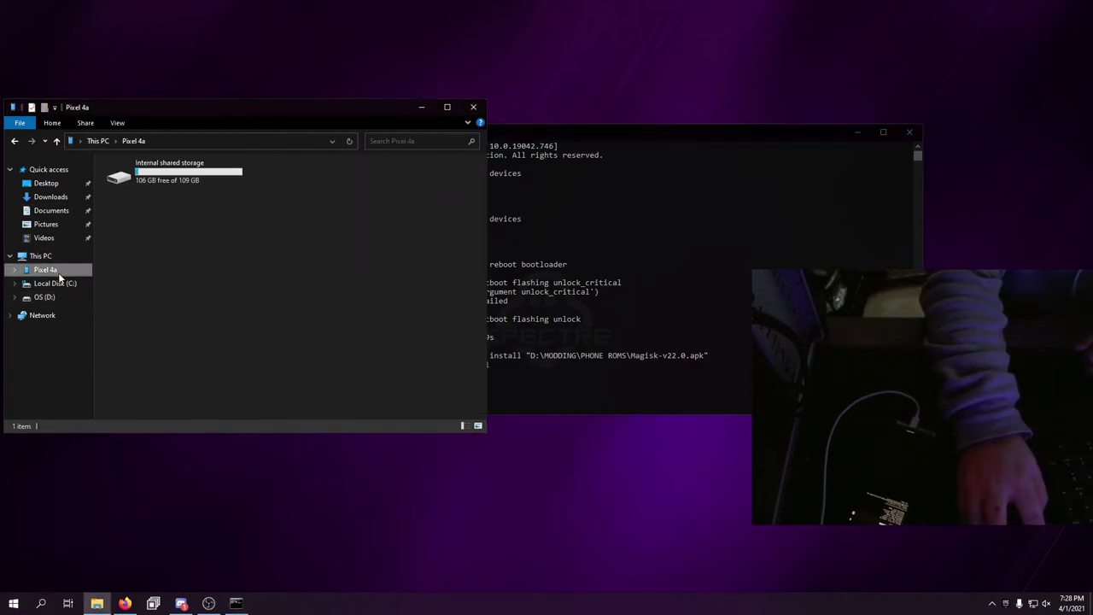
double_click(171, 166)
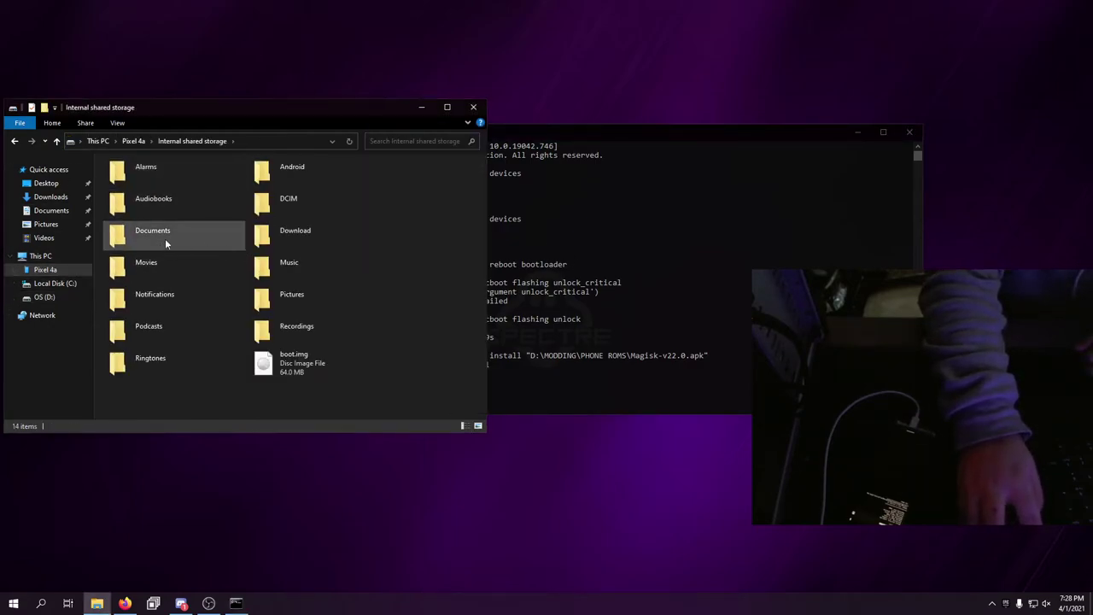
double_click(295, 231)
left_click(154, 174)
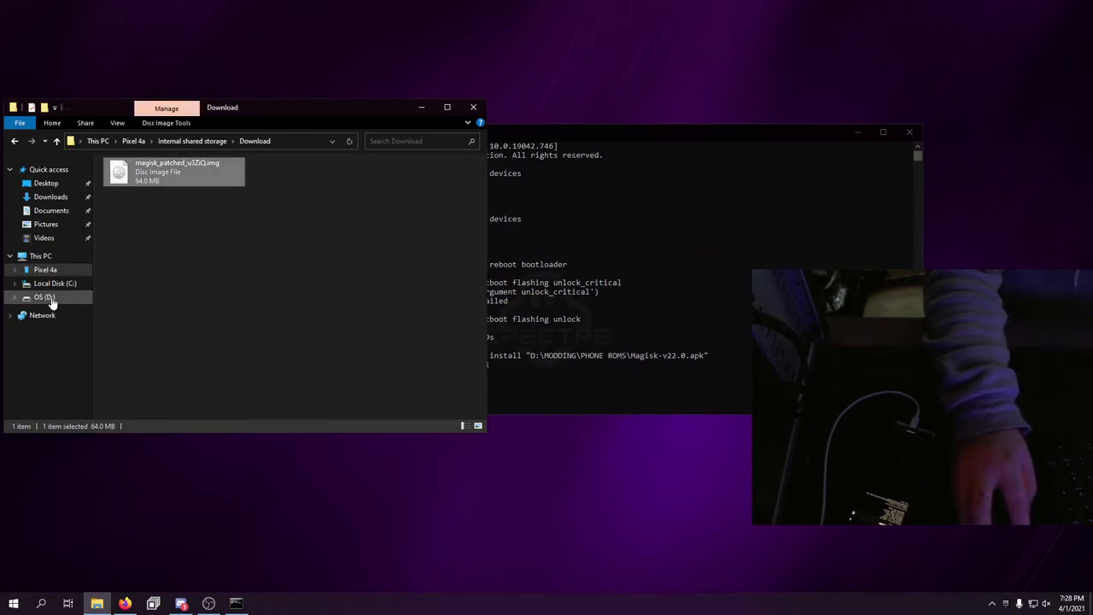
left_click(13, 143)
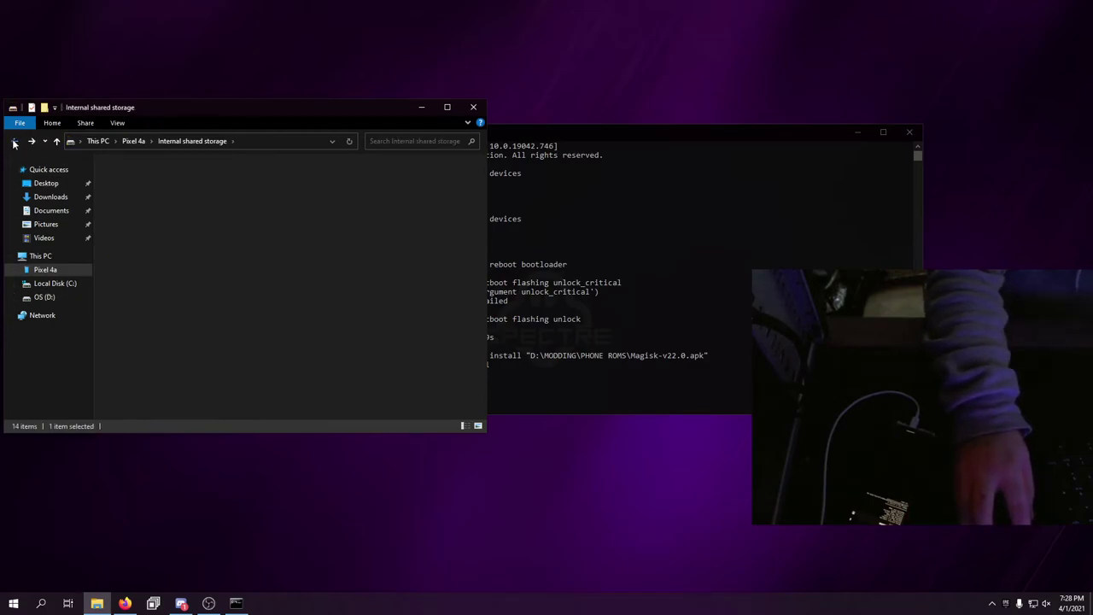
left_click(14, 144)
left_click(13, 144)
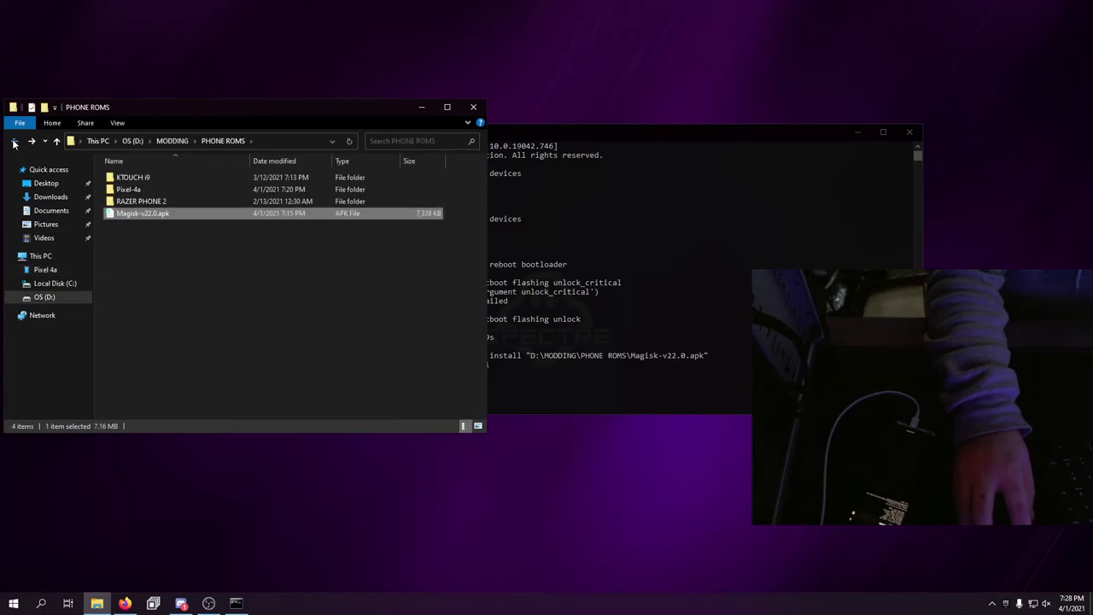
double_click(147, 190)
double_click(143, 174)
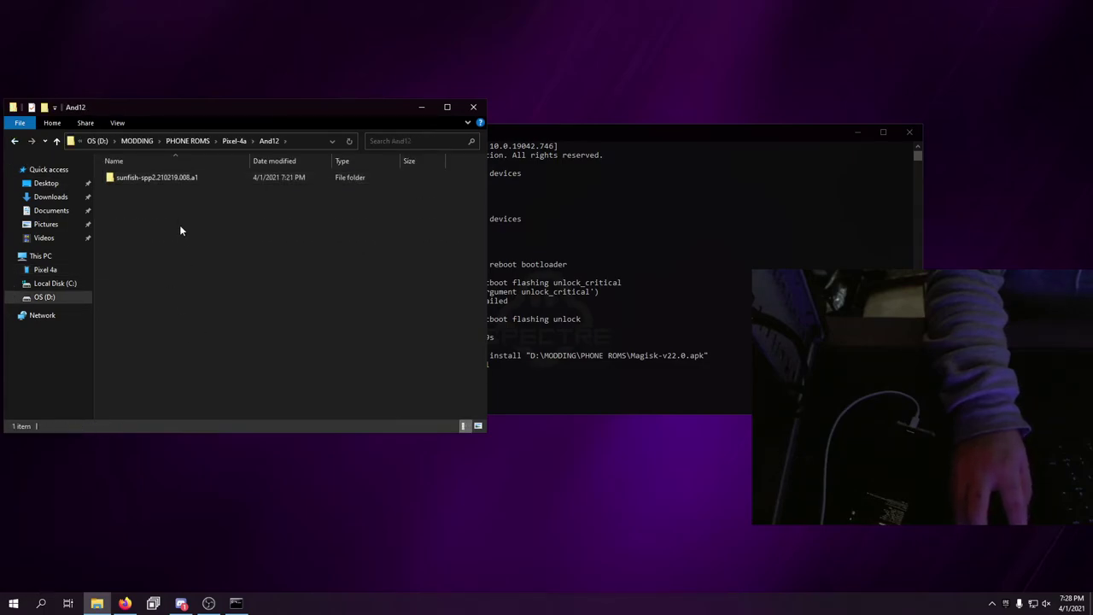
key("ctrl+v")
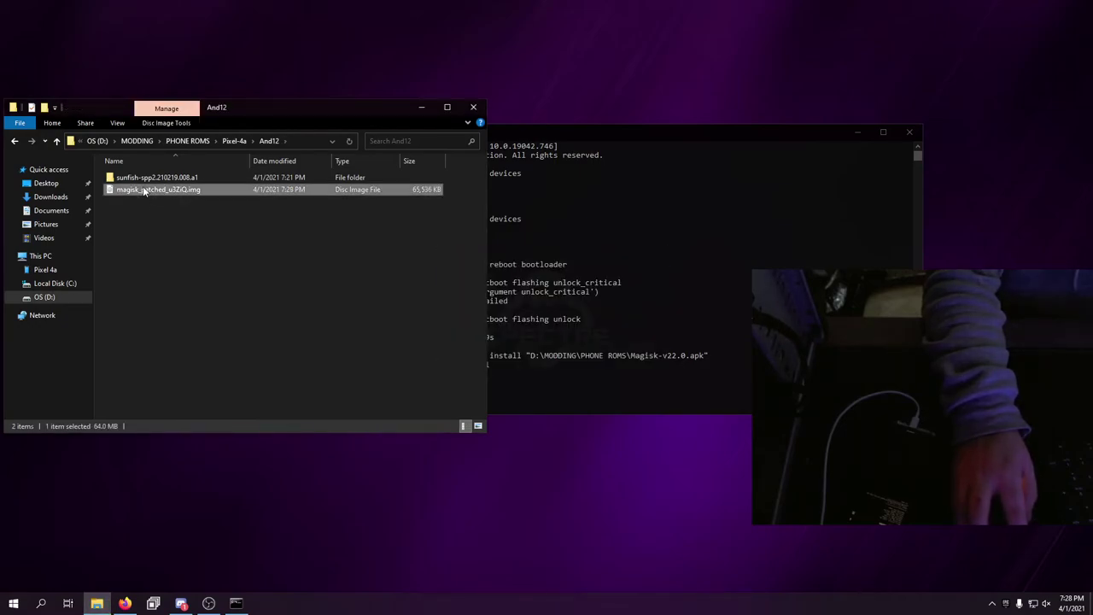
Step: Rename the copied Magisk-patched image in the And12 folder to ROOTED-BOOT.img
key("F2")
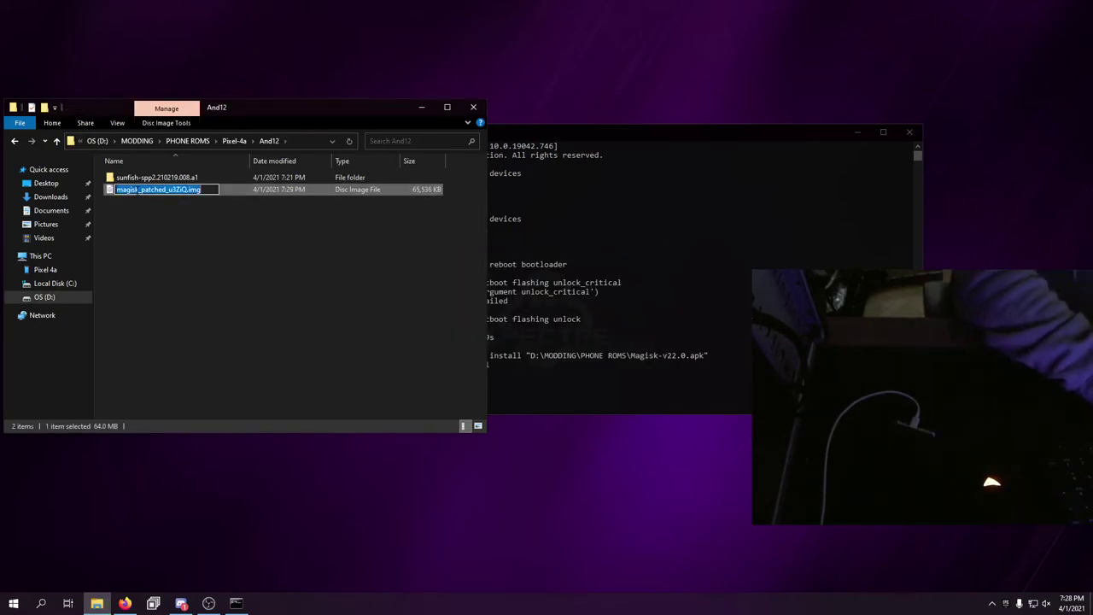
type("ROOTED-BOOT")
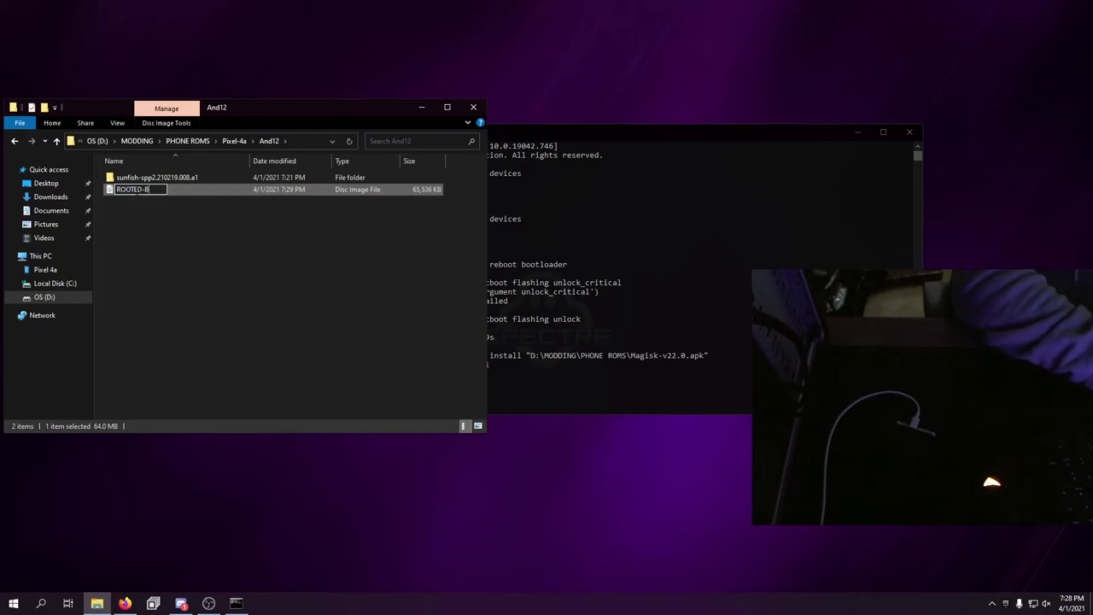
key("Return")
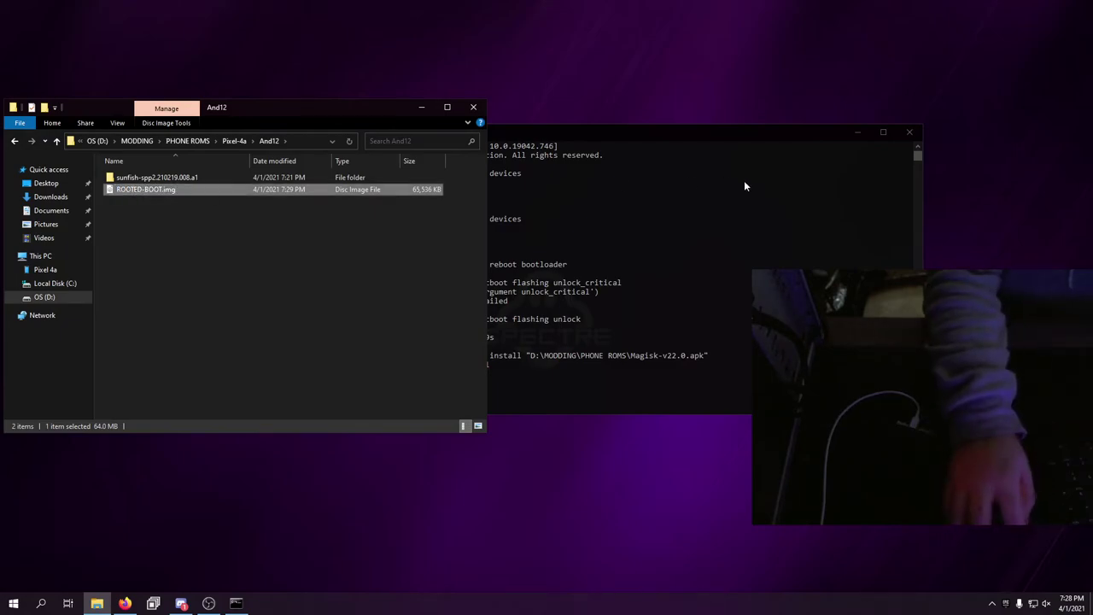
Step: Reboot the phone with adb reboot bootloader, and narrow and place the Command Prompt beside the And12 folder window
left_click(744, 183)
type("adb reboot bootloader")
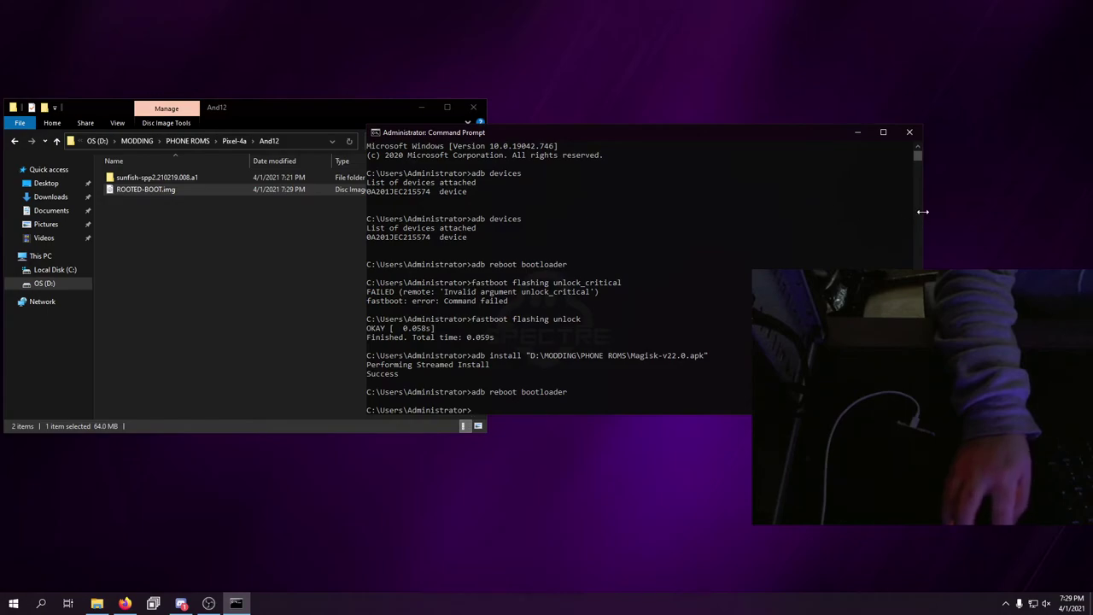
left_click_drag(919, 213, 813, 224)
left_click_drag(523, 132, 662, 126)
Step: Try to query the phone's active slot with fastboot getvar currentSlot and with fastboot getvar without an argument
type("fast")
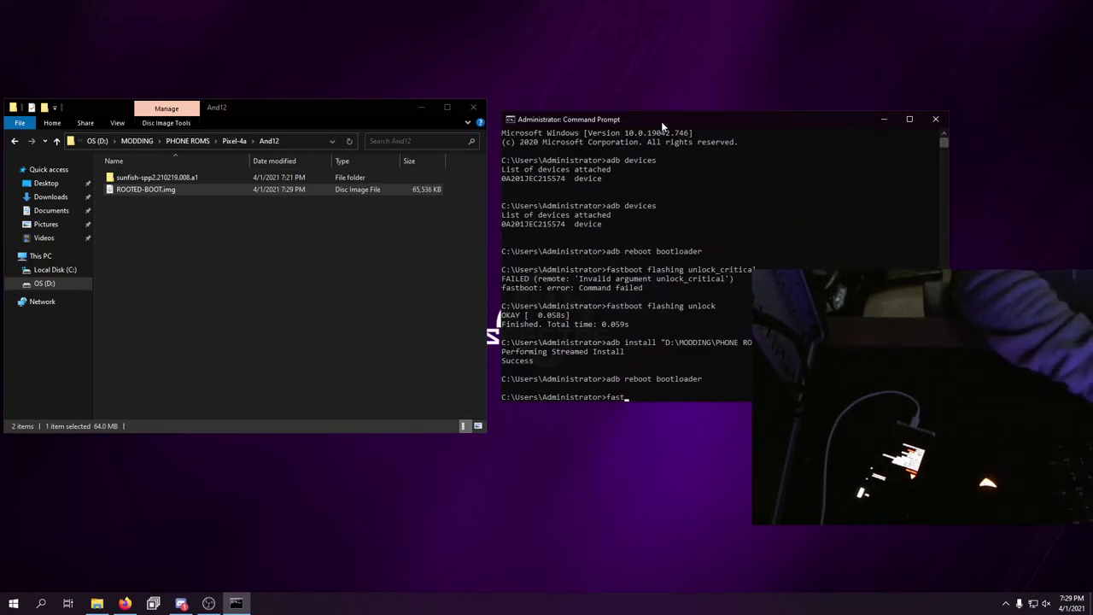
type("boot flash")
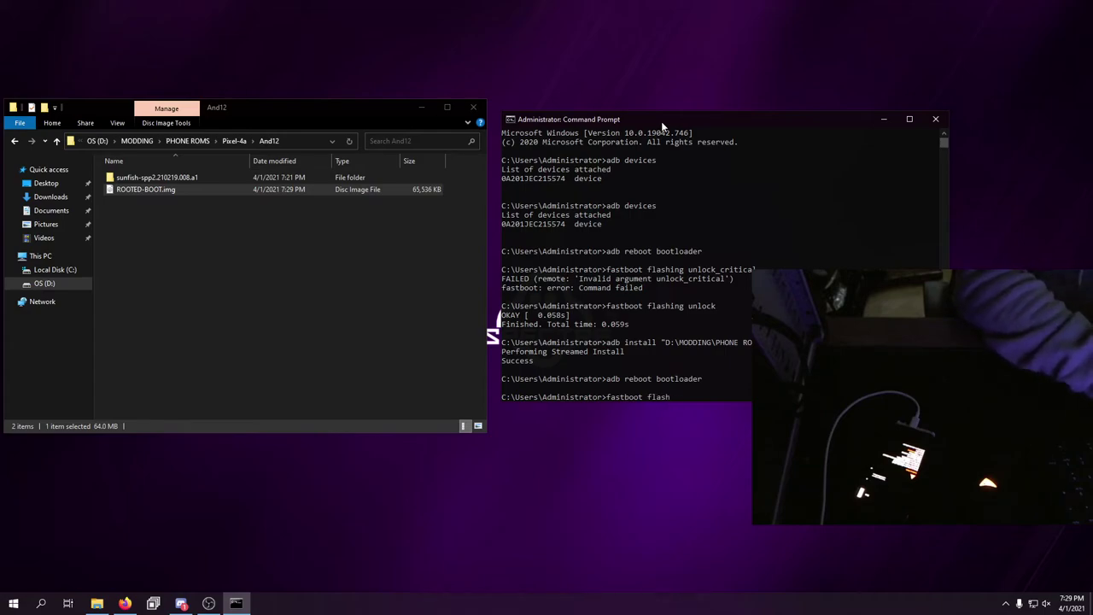
key("BackSpace")
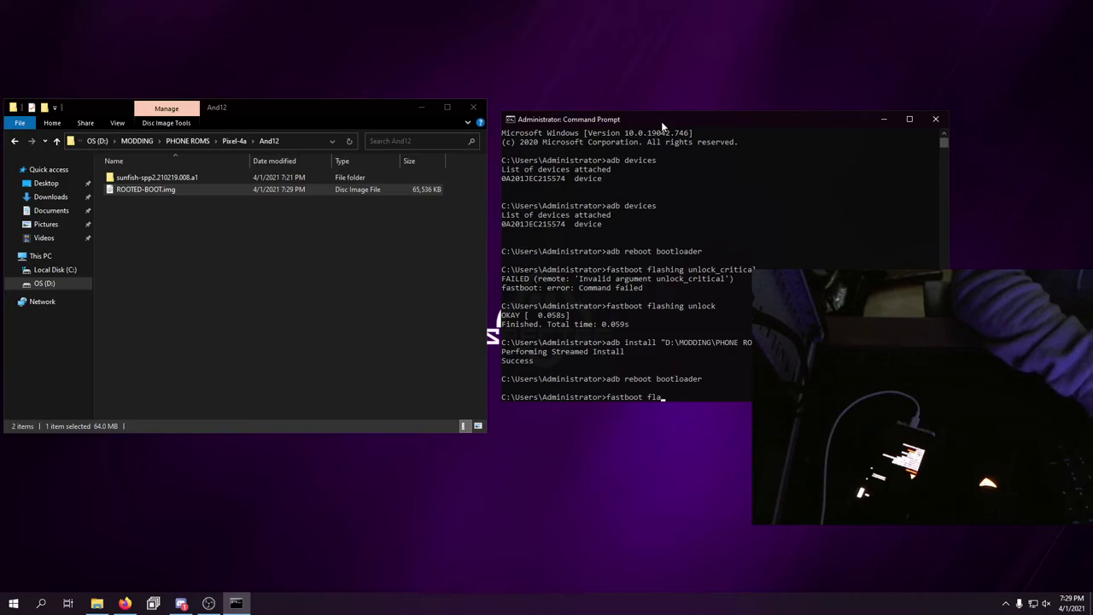
key("BackSpace")
key("BackSpace")
key("BackSpace")
type("getvar")
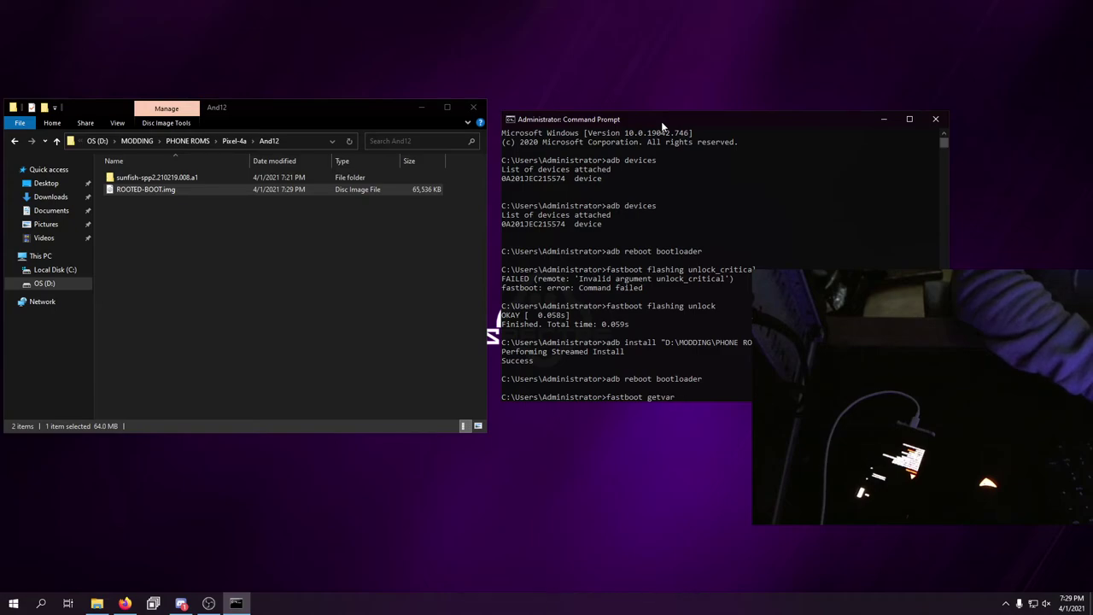
type(" currentSlot")
key("Return")
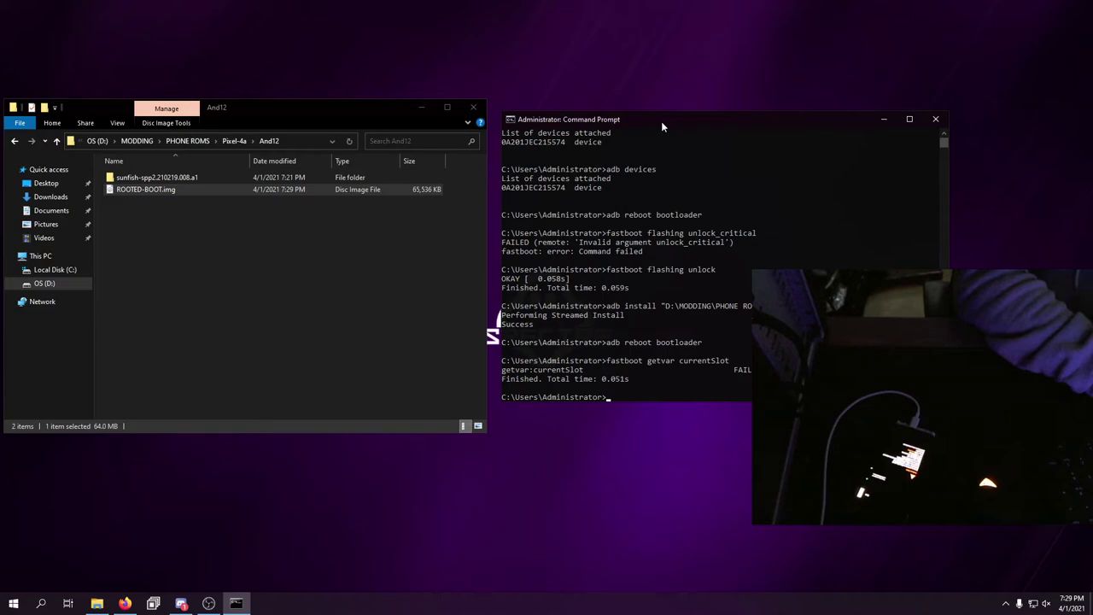
type("fastboot getvar")
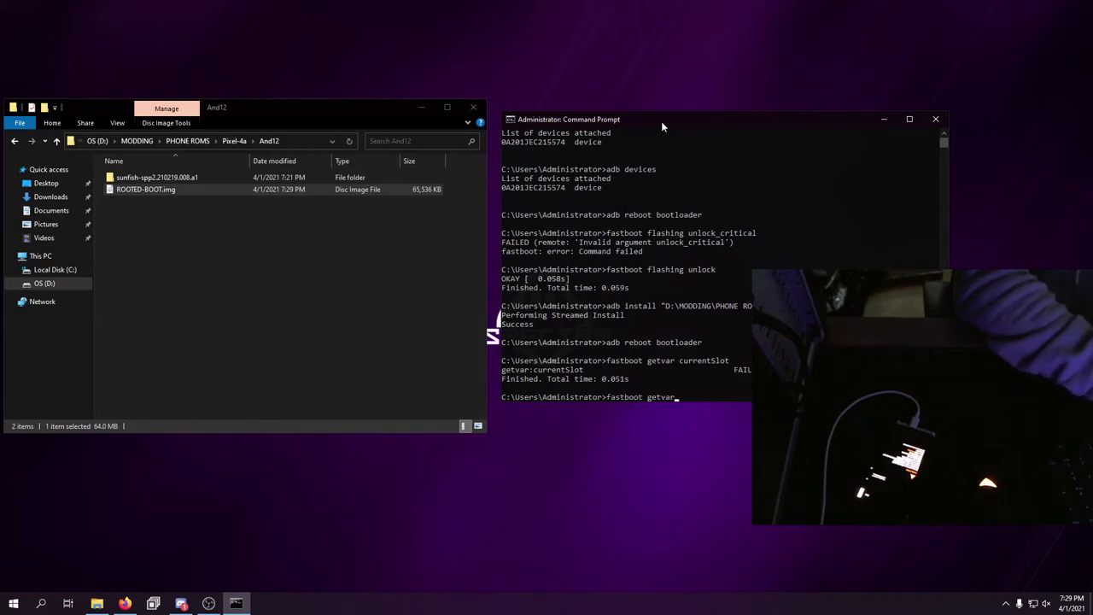
key("Return")
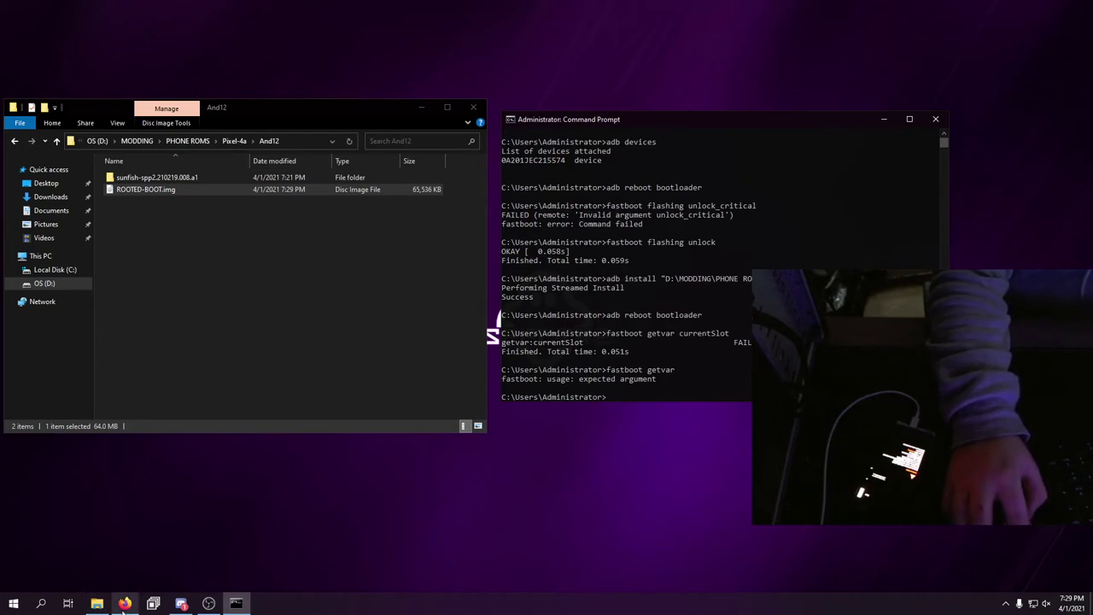
left_click(209, 603)
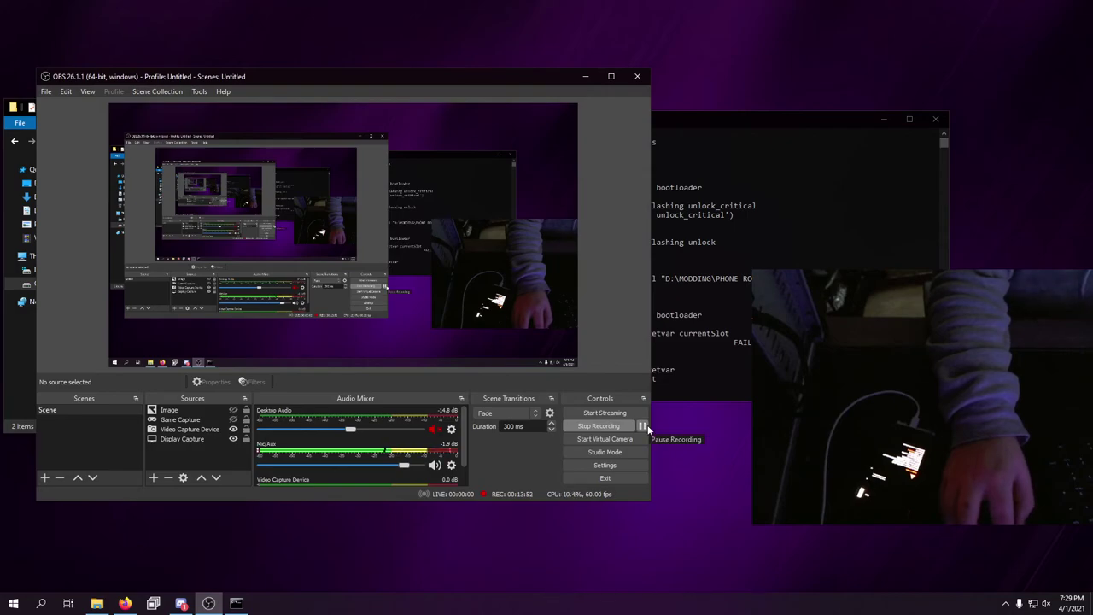
left_click(643, 427)
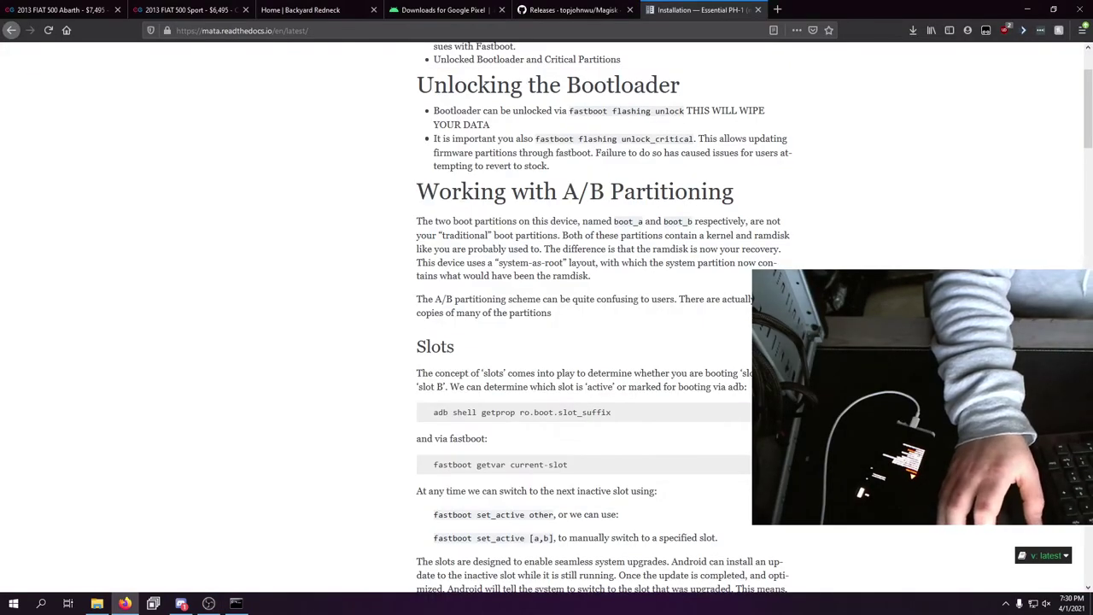
Step: Query the phone's active slot in the Command Prompt with fastboot getvar current-slot
key("alt+Tab")
key("Tab")
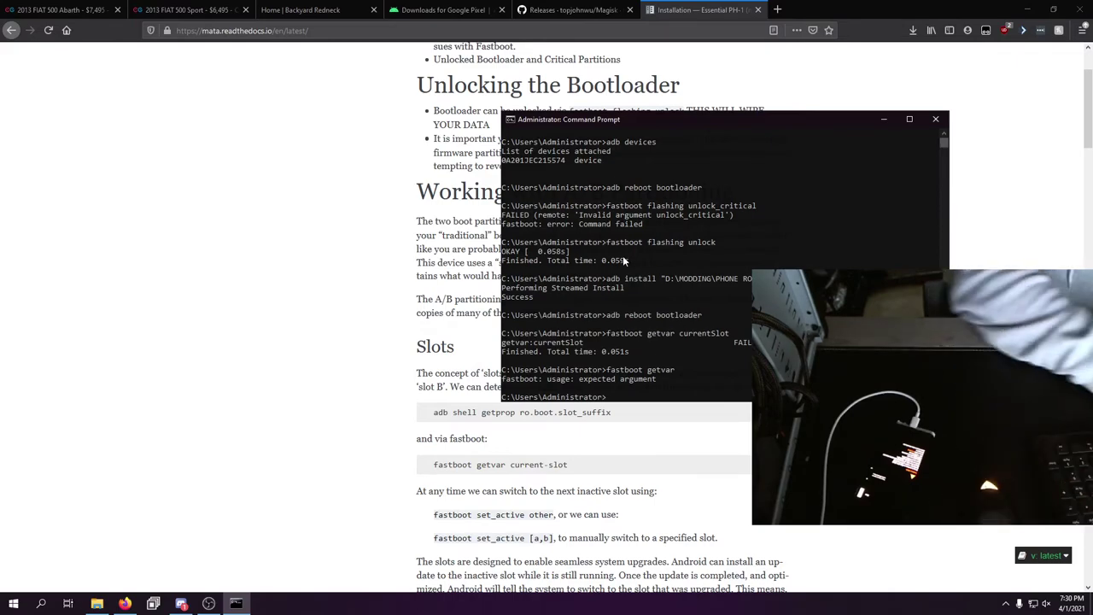
type("fastboot getva")
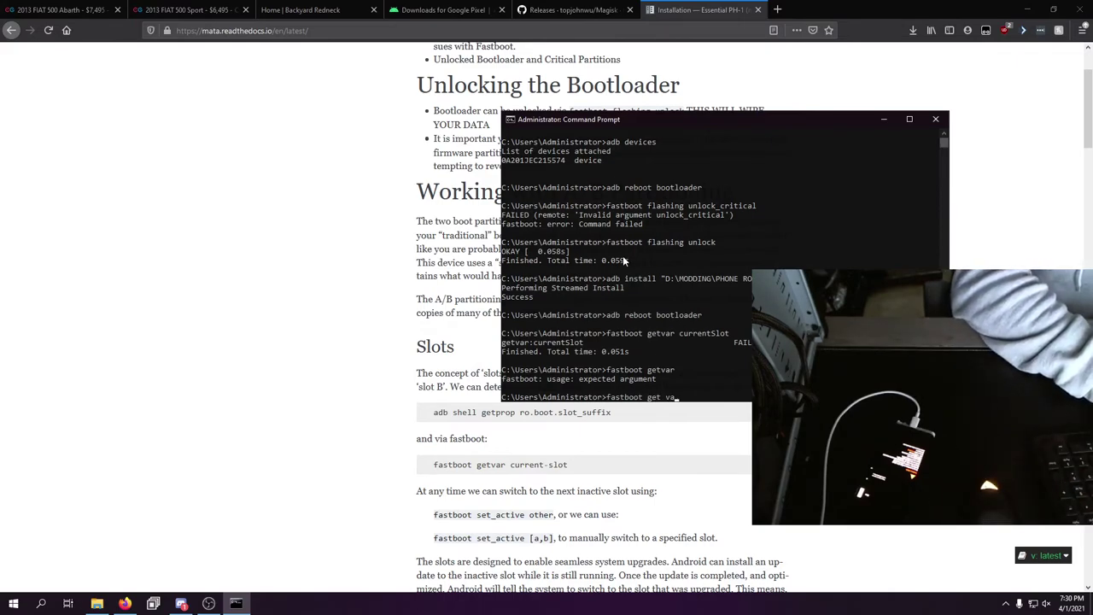
type("r current-slot")
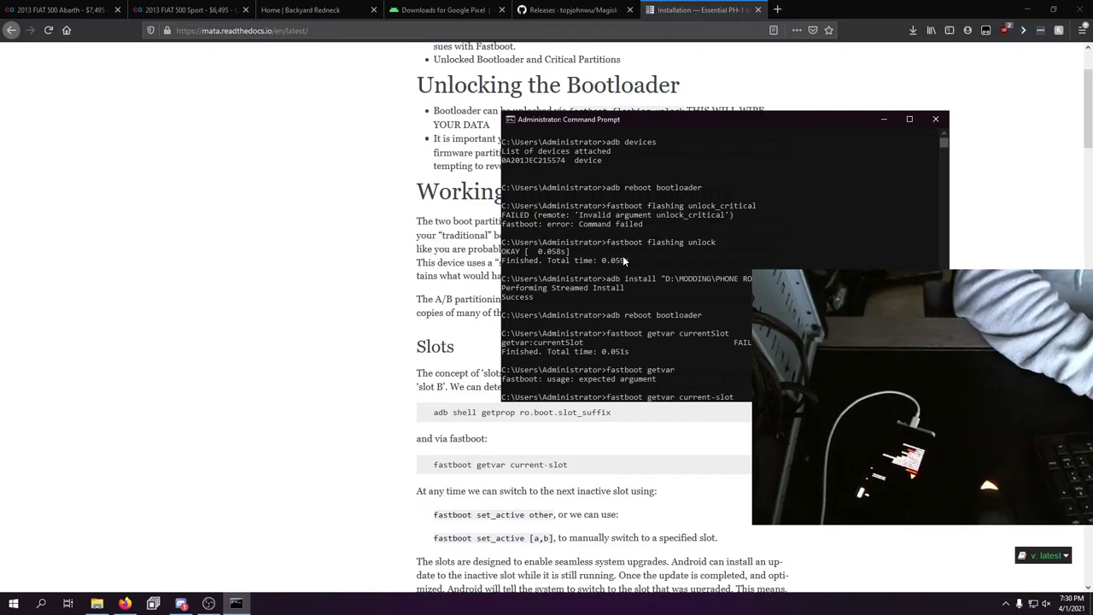
key("Return")
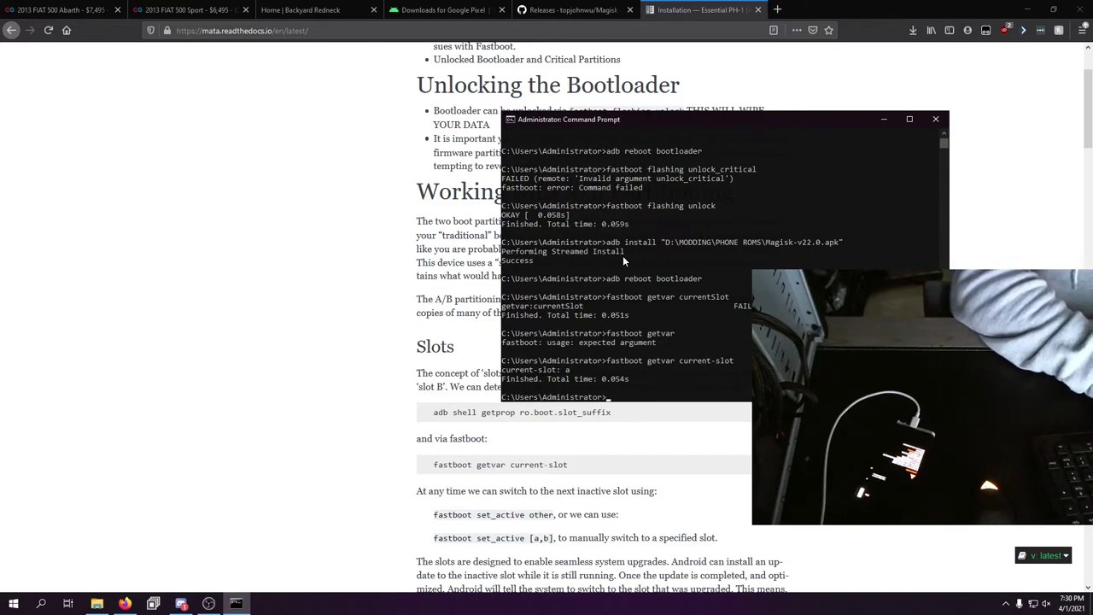
Step: Flash ROOTED-BOOT.img from the And12 folder to the boot_a partition with fastboot flash boot_a
type("fastboot flash")
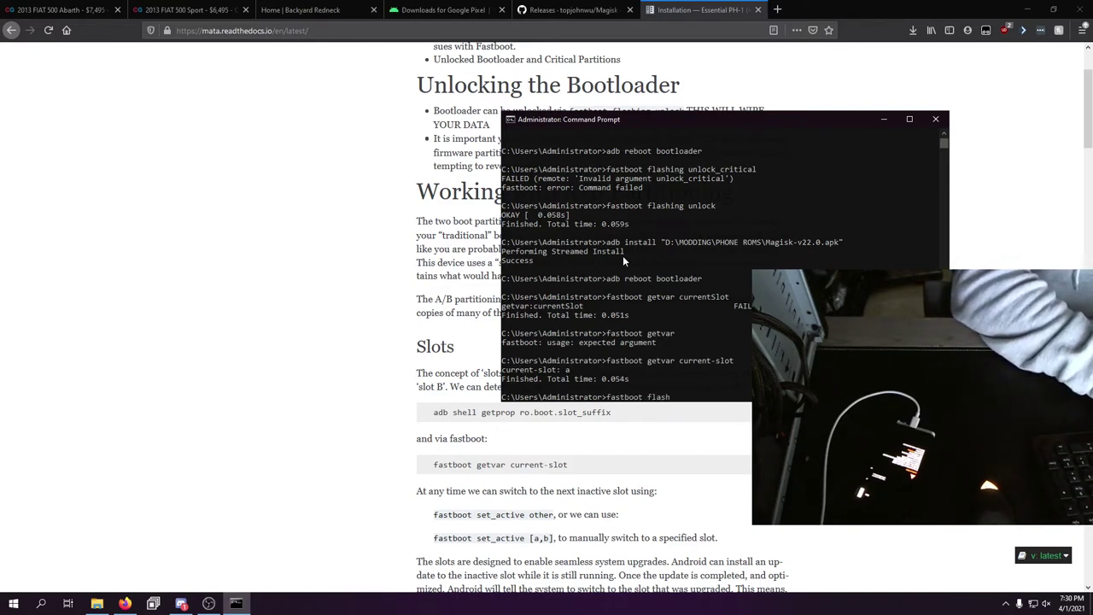
type(" boot_a")
key("alt+Tab")
key("Tab")
key("Tab")
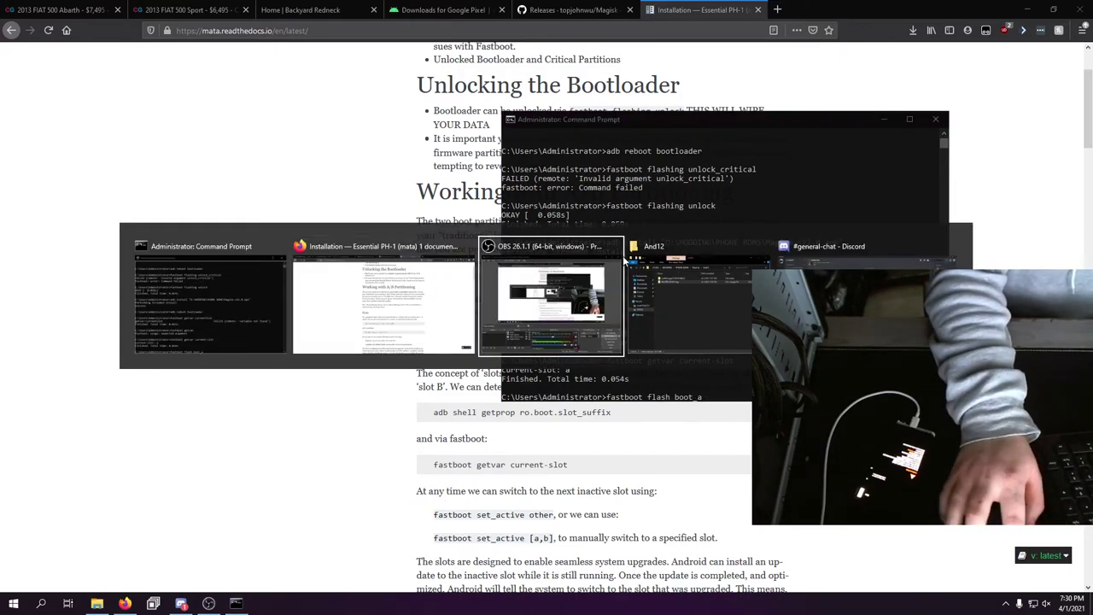
left_click_drag(150, 189, 763, 246)
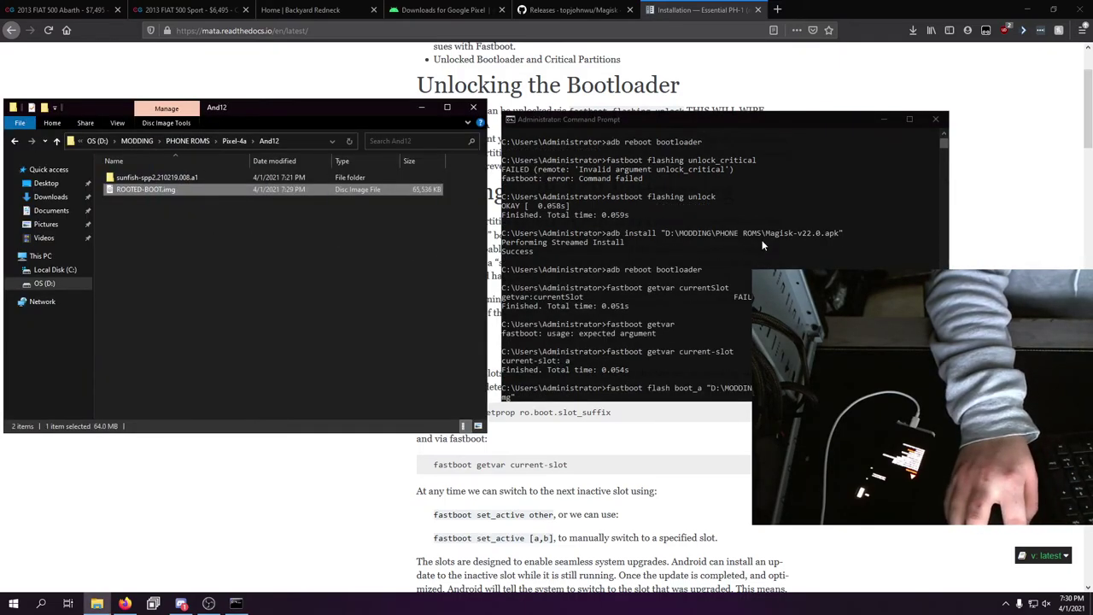
key("Return")
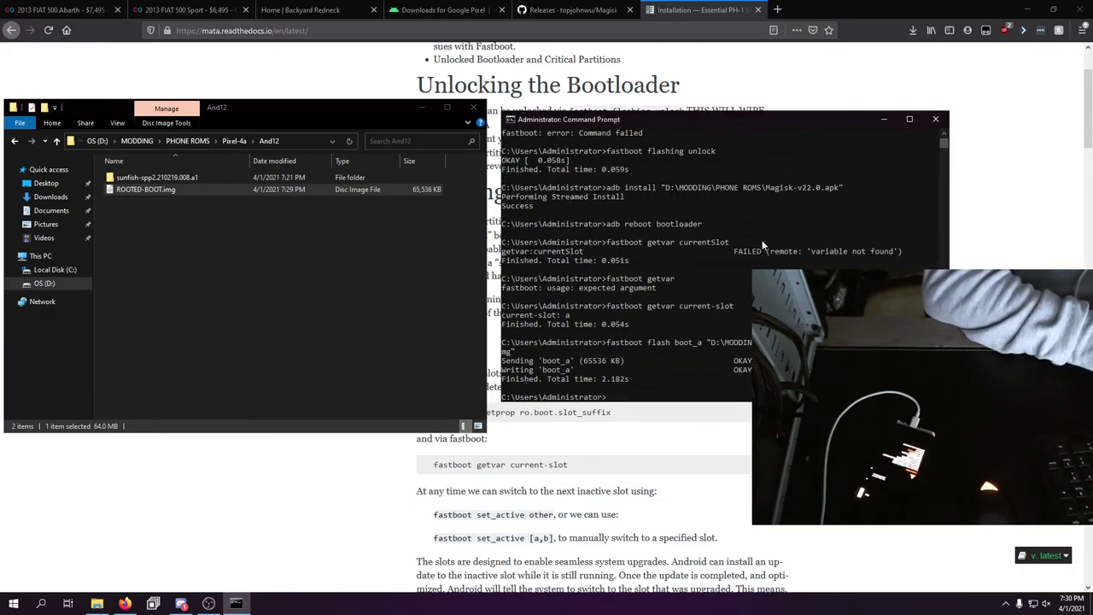
type("fastboot flash:raw")
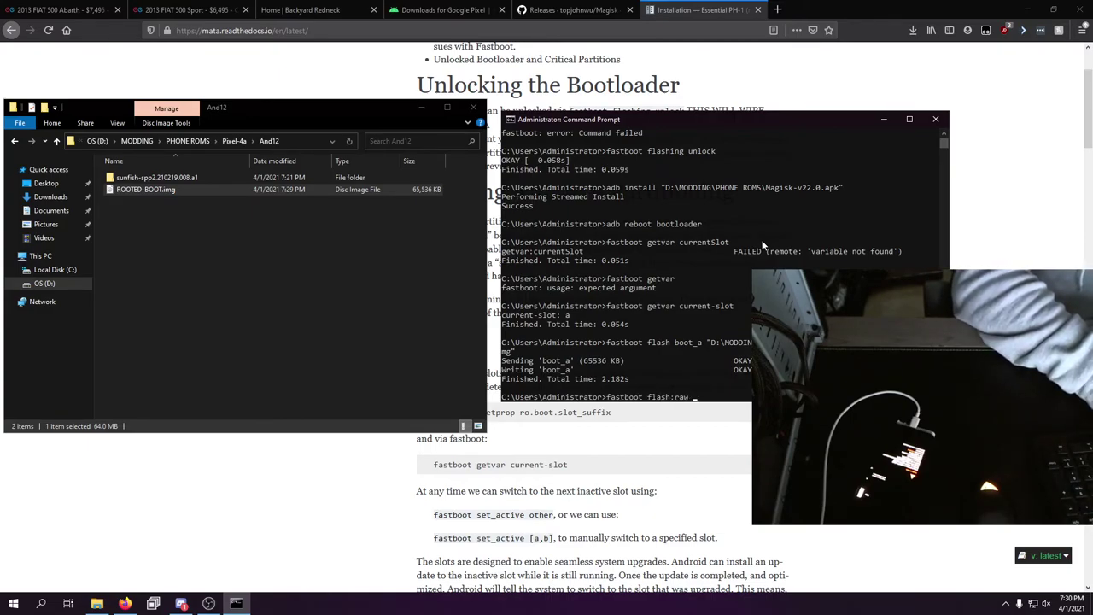
type(" boot")
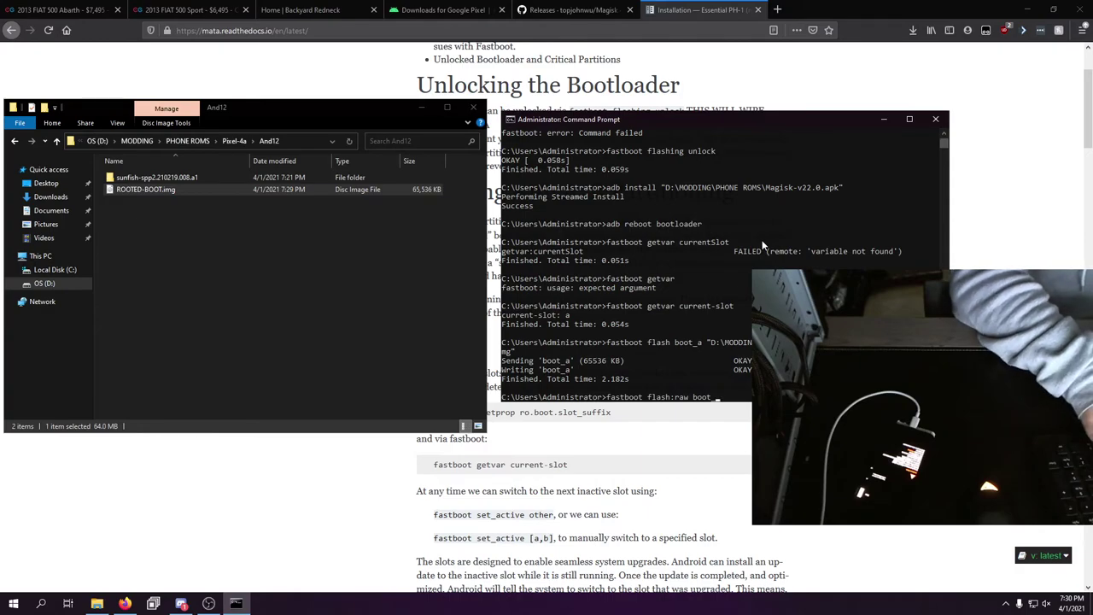
key("BackSpace")
key("BackSpace")
key("BackSpace")
key("BackSpace")
key("BackSpace")
key("BackSpace")
key("BackSpace")
key("BackSpace")
key("BackSpace")
key("BackSpace")
key("BackSpace")
key("BackSpace")
key("BackSpace")
key("BackSpace")
key("BackSpace")
key("BackSpace")
key("BackSpace")
key("BackSpace")
key("BackSpace")
key("BackSpace")
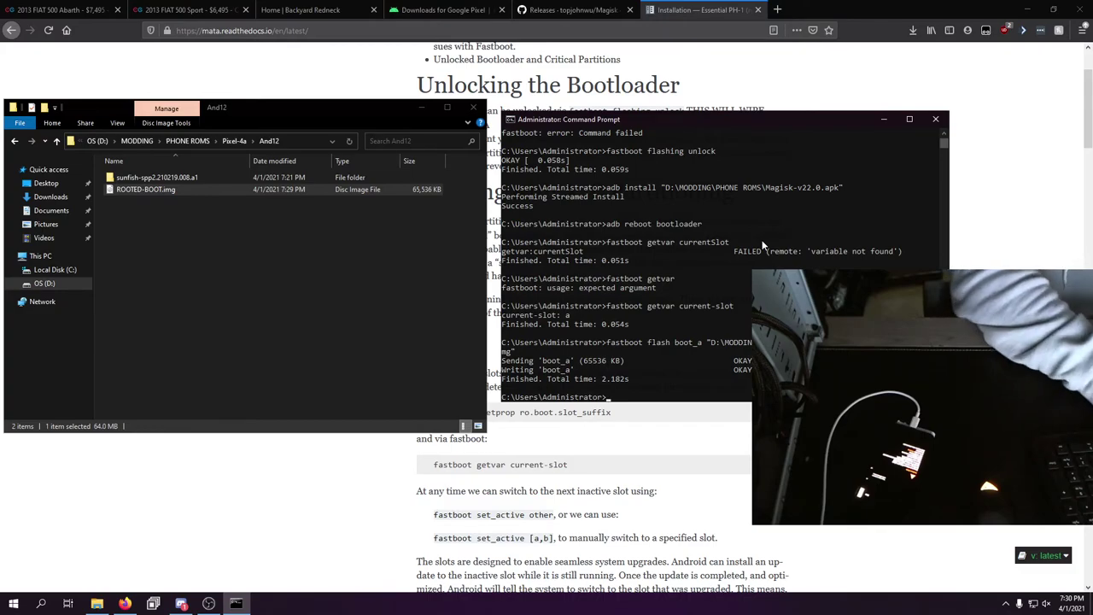
Step: Restart the phone with fastboot reboot, and put away the browser after closing its Essential PH-1 documentation page
type("astboot reboot")
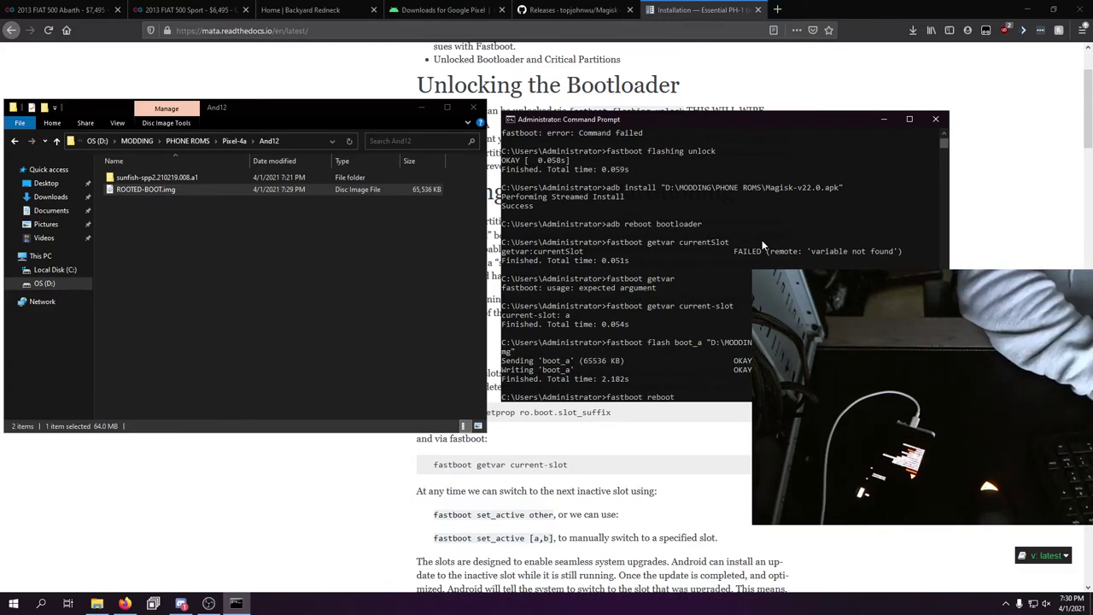
key("Return")
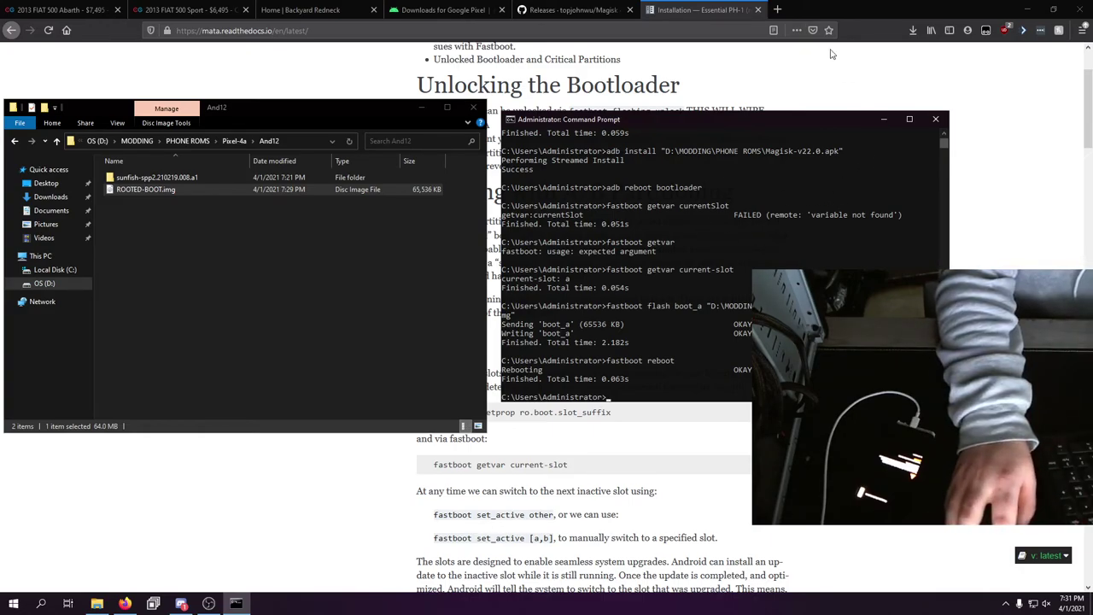
left_click(758, 10)
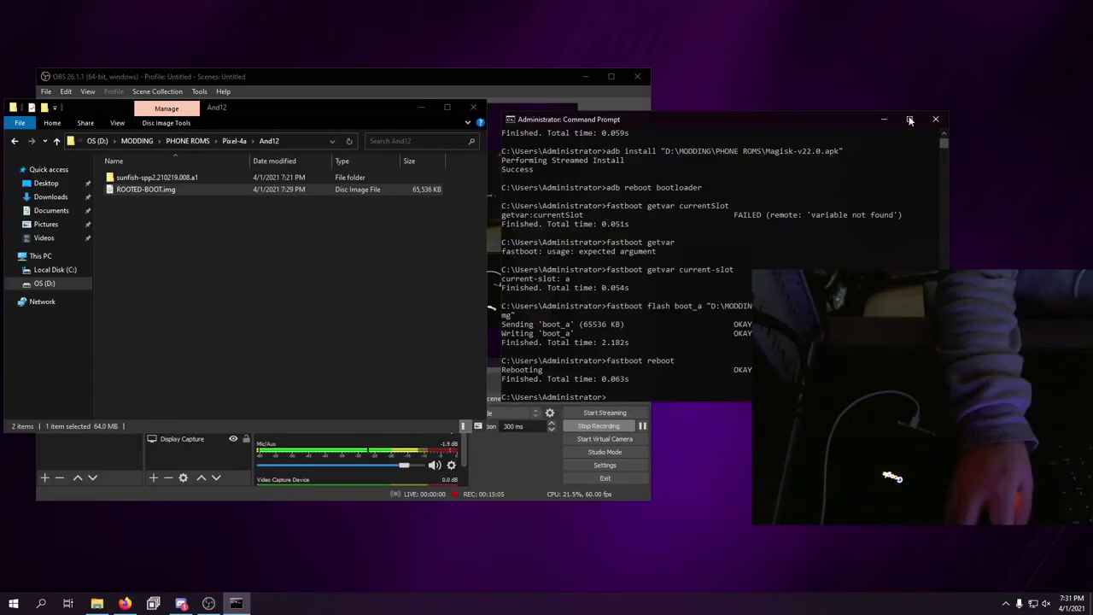
left_click(1028, 9)
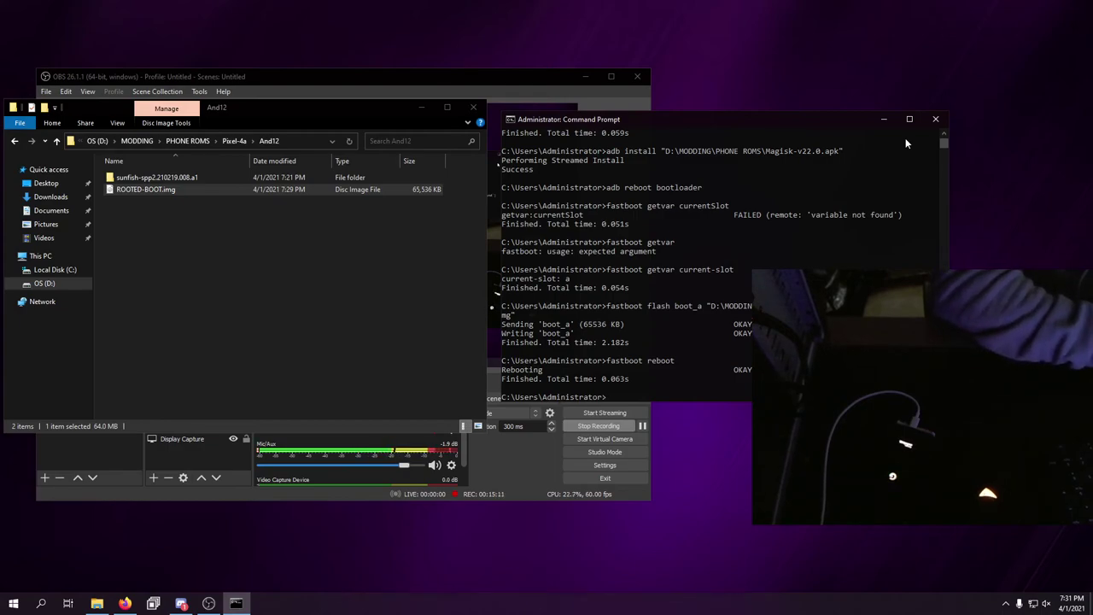
Step: Switch to Firefox and search Swappa for google pixel 4a
left_click(133, 602)
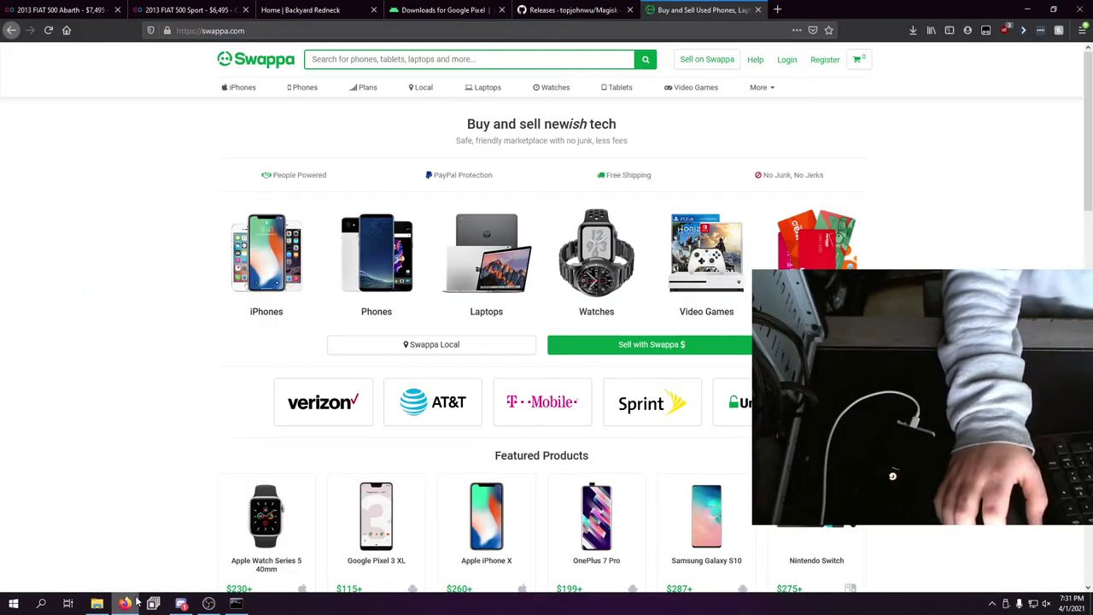
left_click(538, 60)
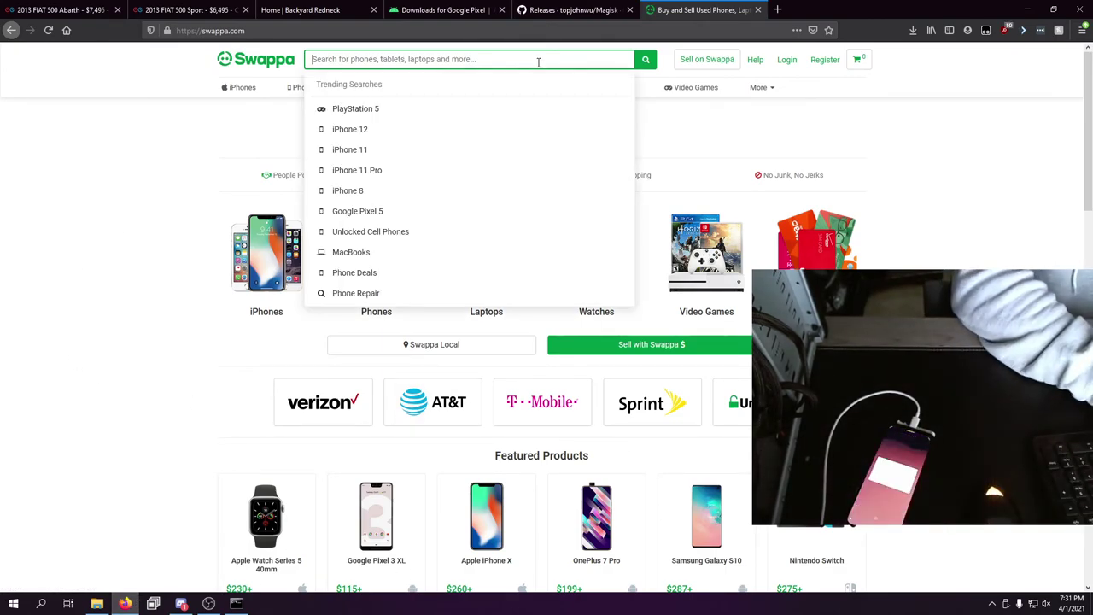
type("google pixel 4a")
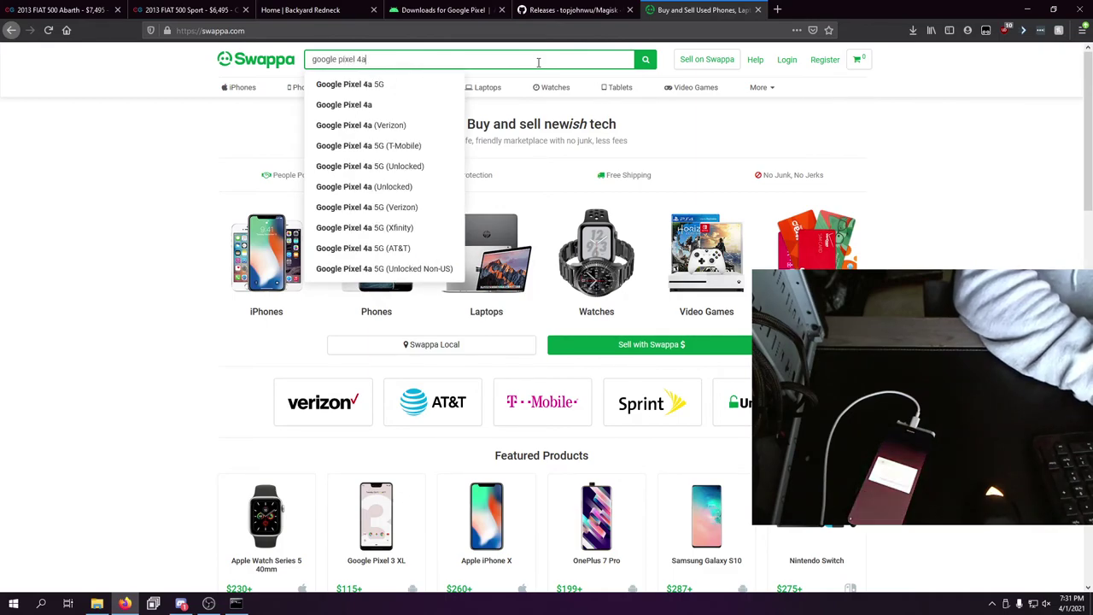
key("Return")
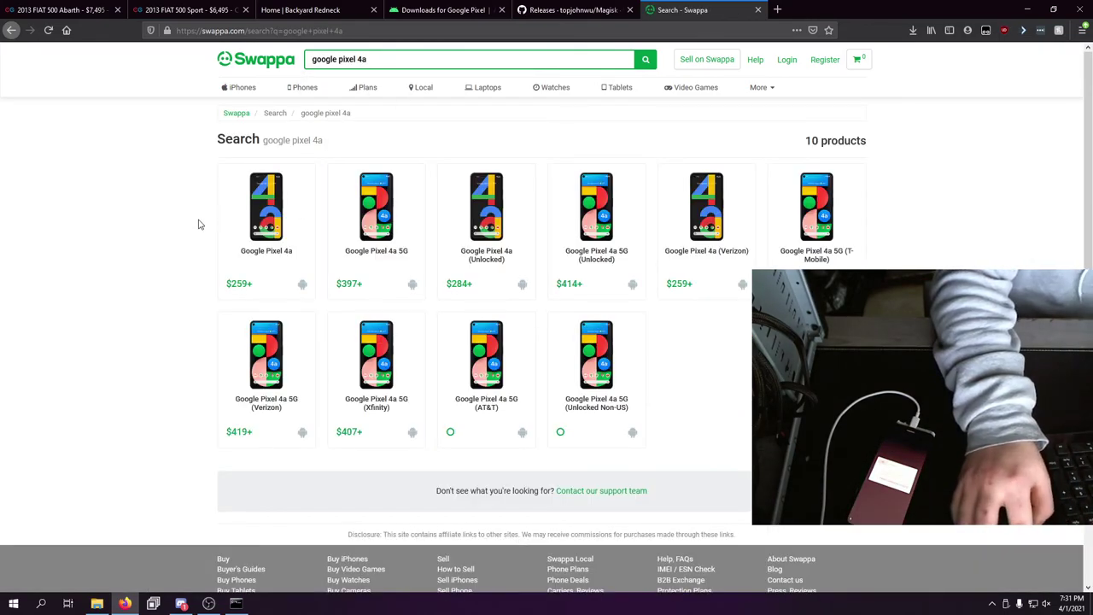
Step: View the Unlocked listings of the Google Pixel 4a, filtered by Mint condition
left_click(268, 217)
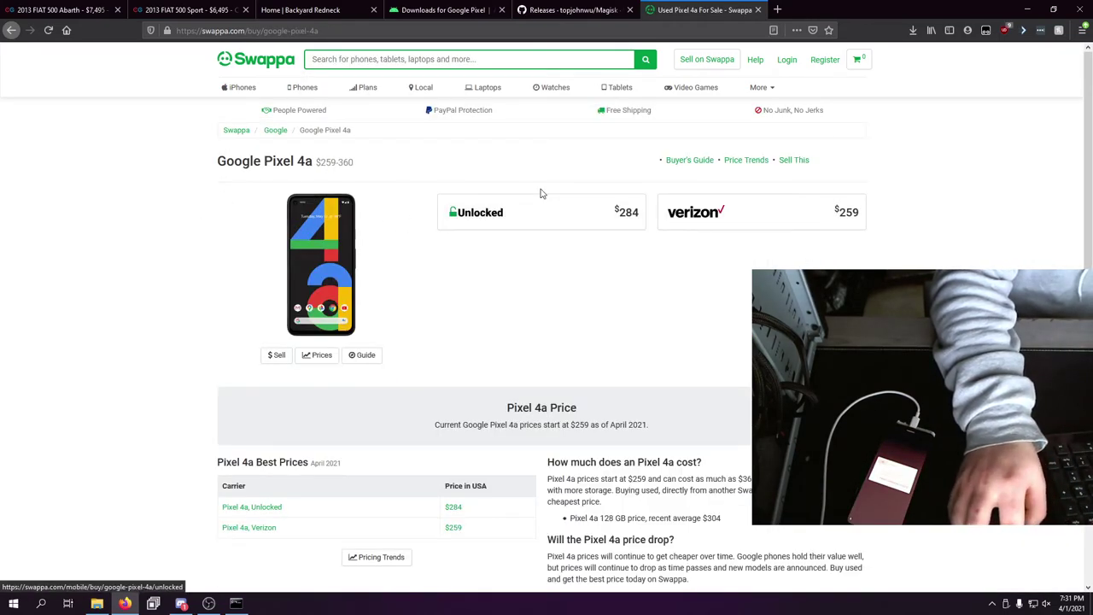
left_click(514, 207)
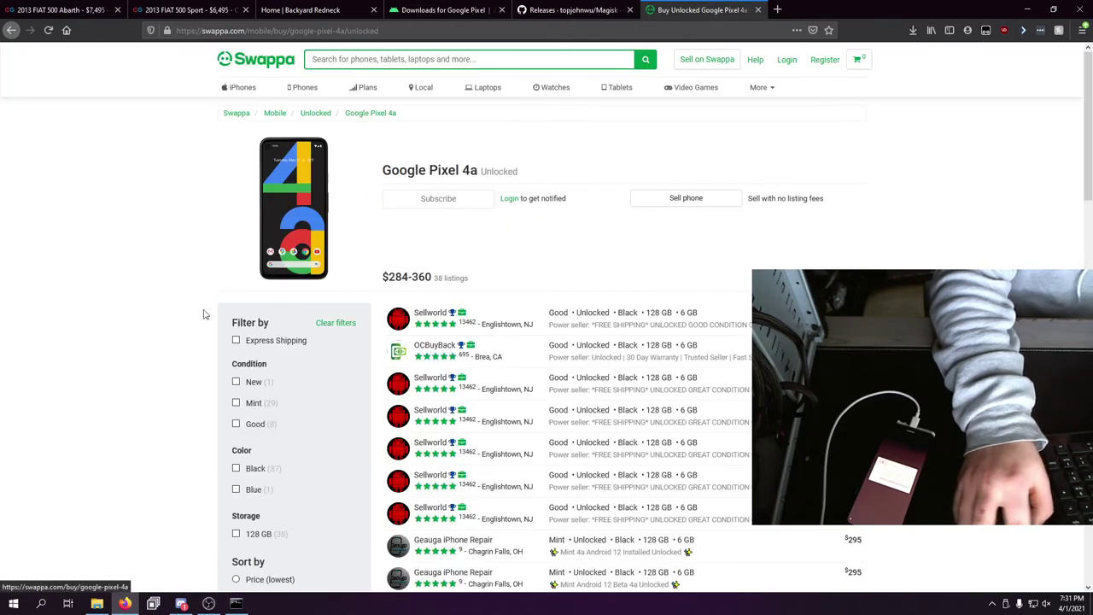
left_click(252, 407)
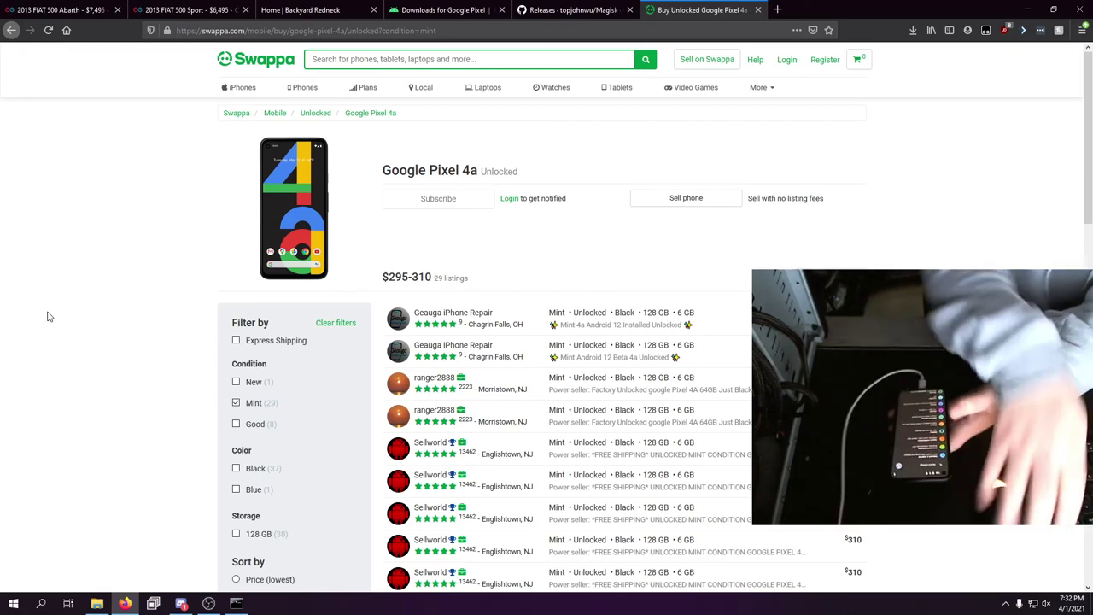
left_click(205, 606)
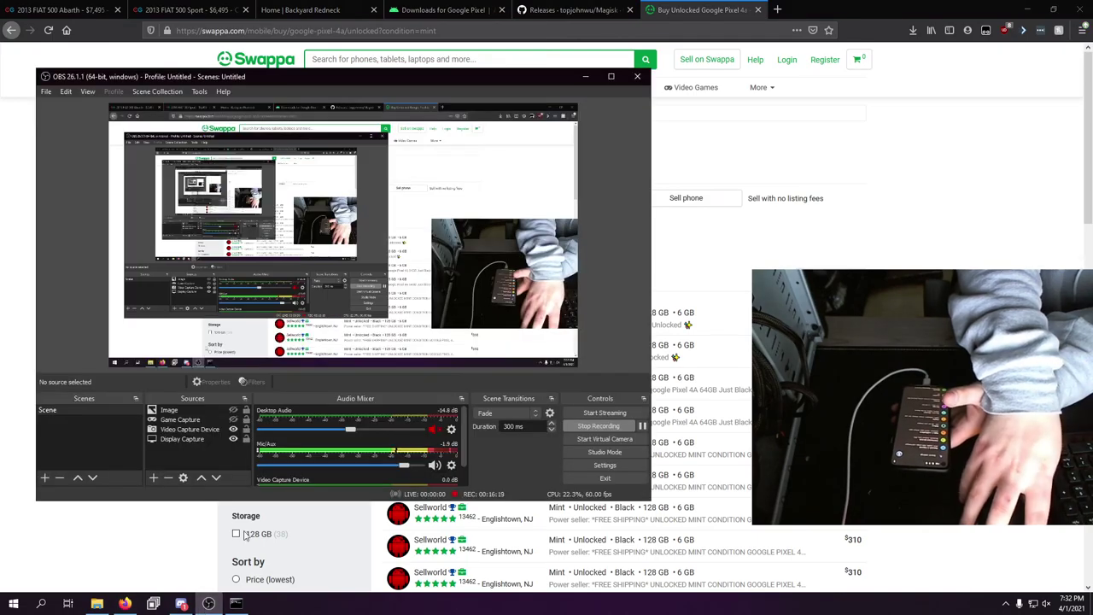
left_click(643, 428)
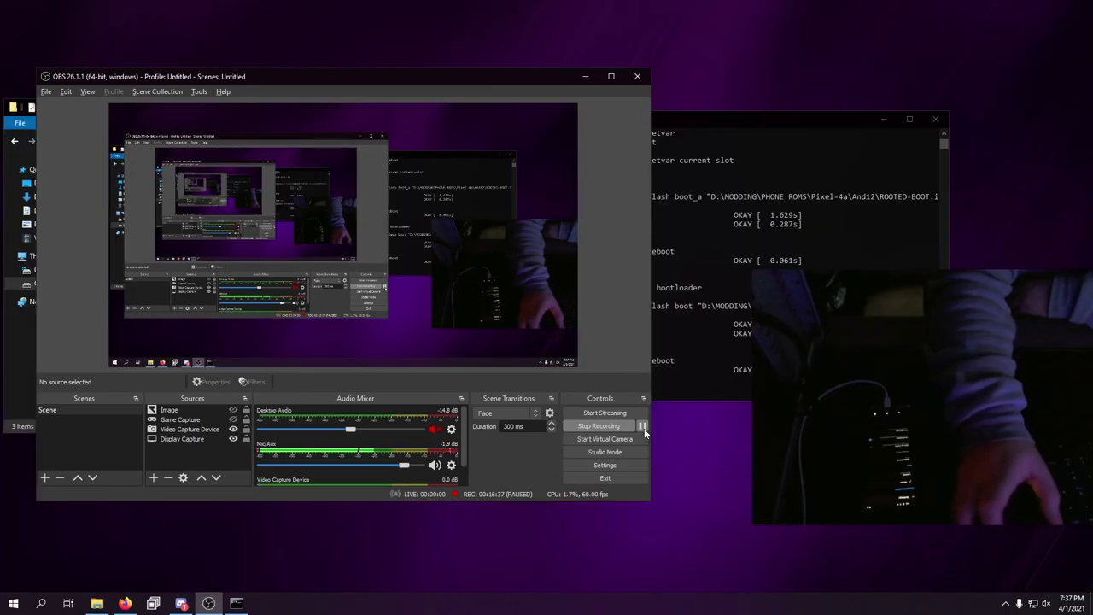